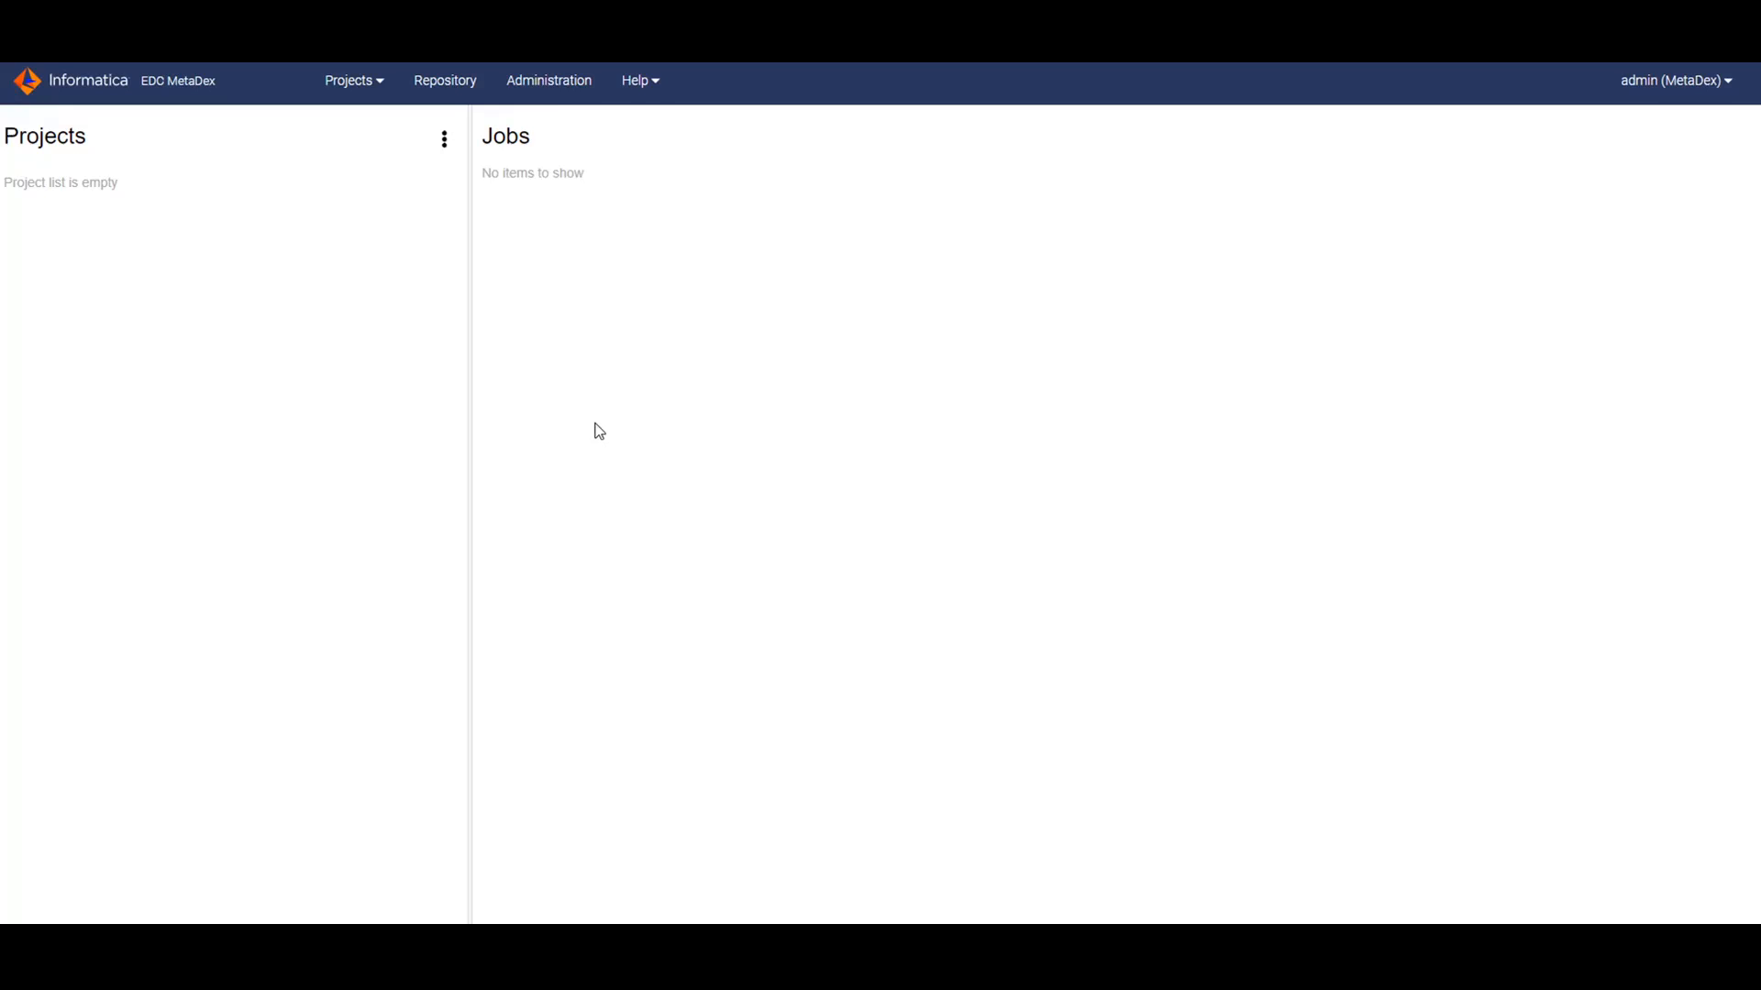
Open Administration to show Permission Management with the admin user.
click(552, 90)
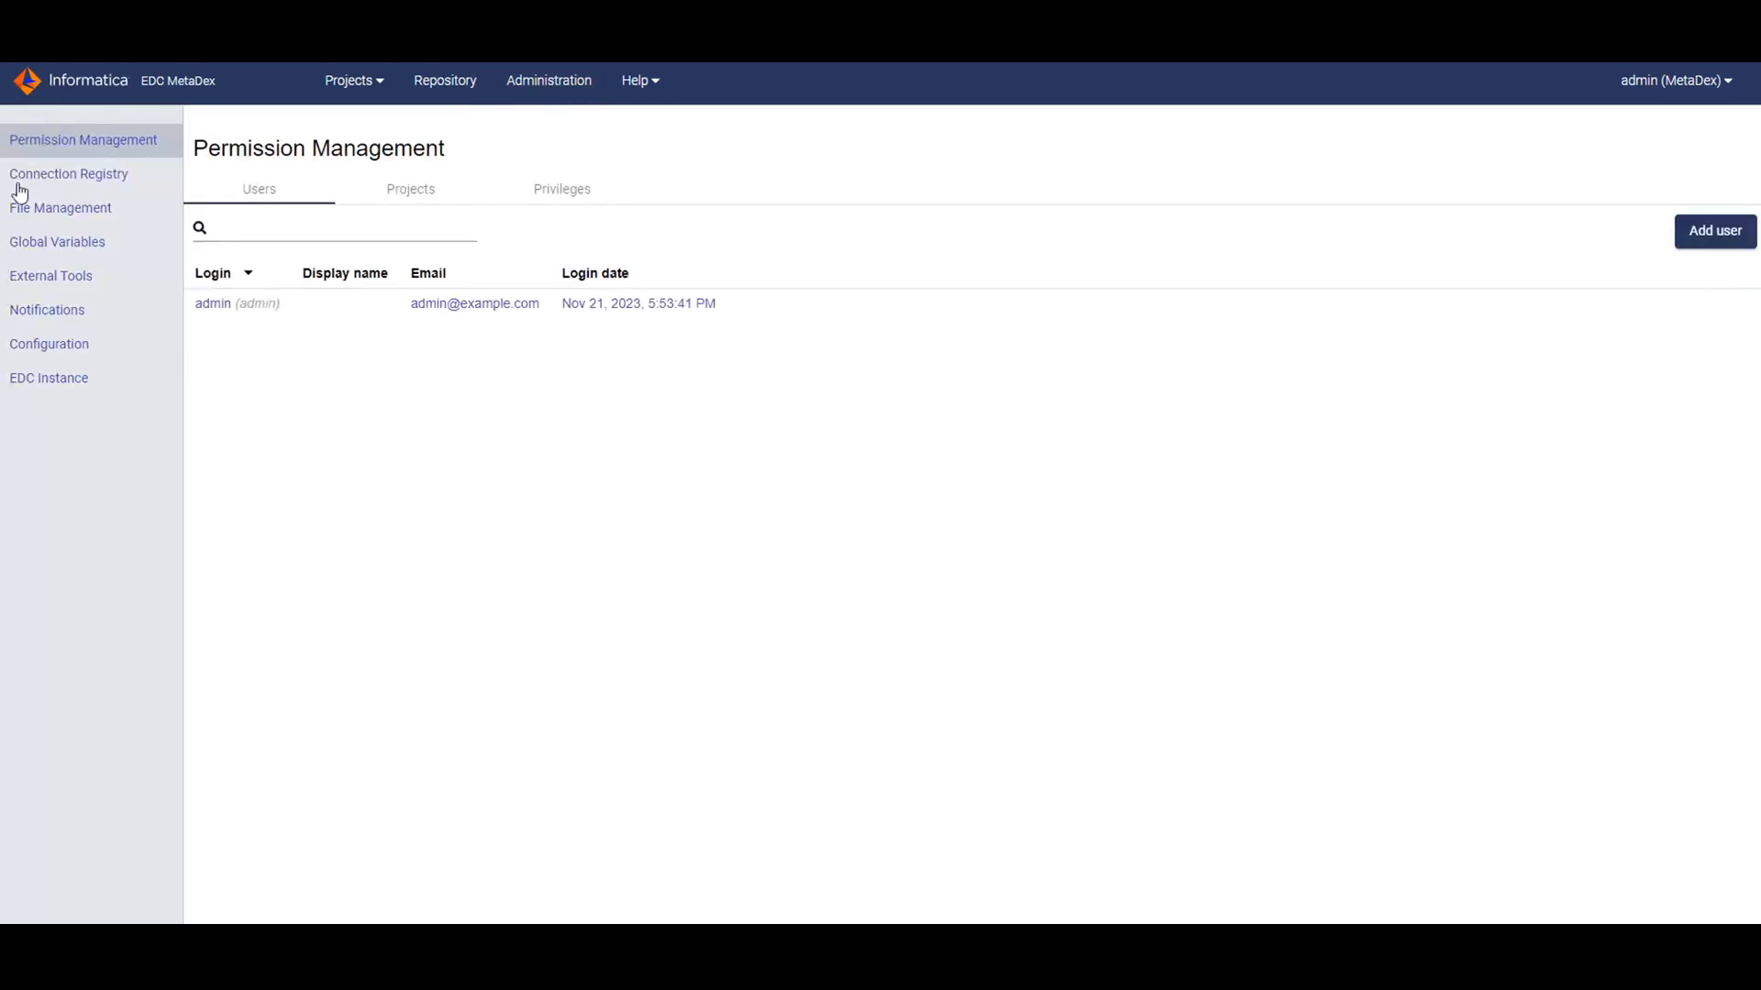
Add a Connection Registry host named AAATEST and save it.
click(68, 180)
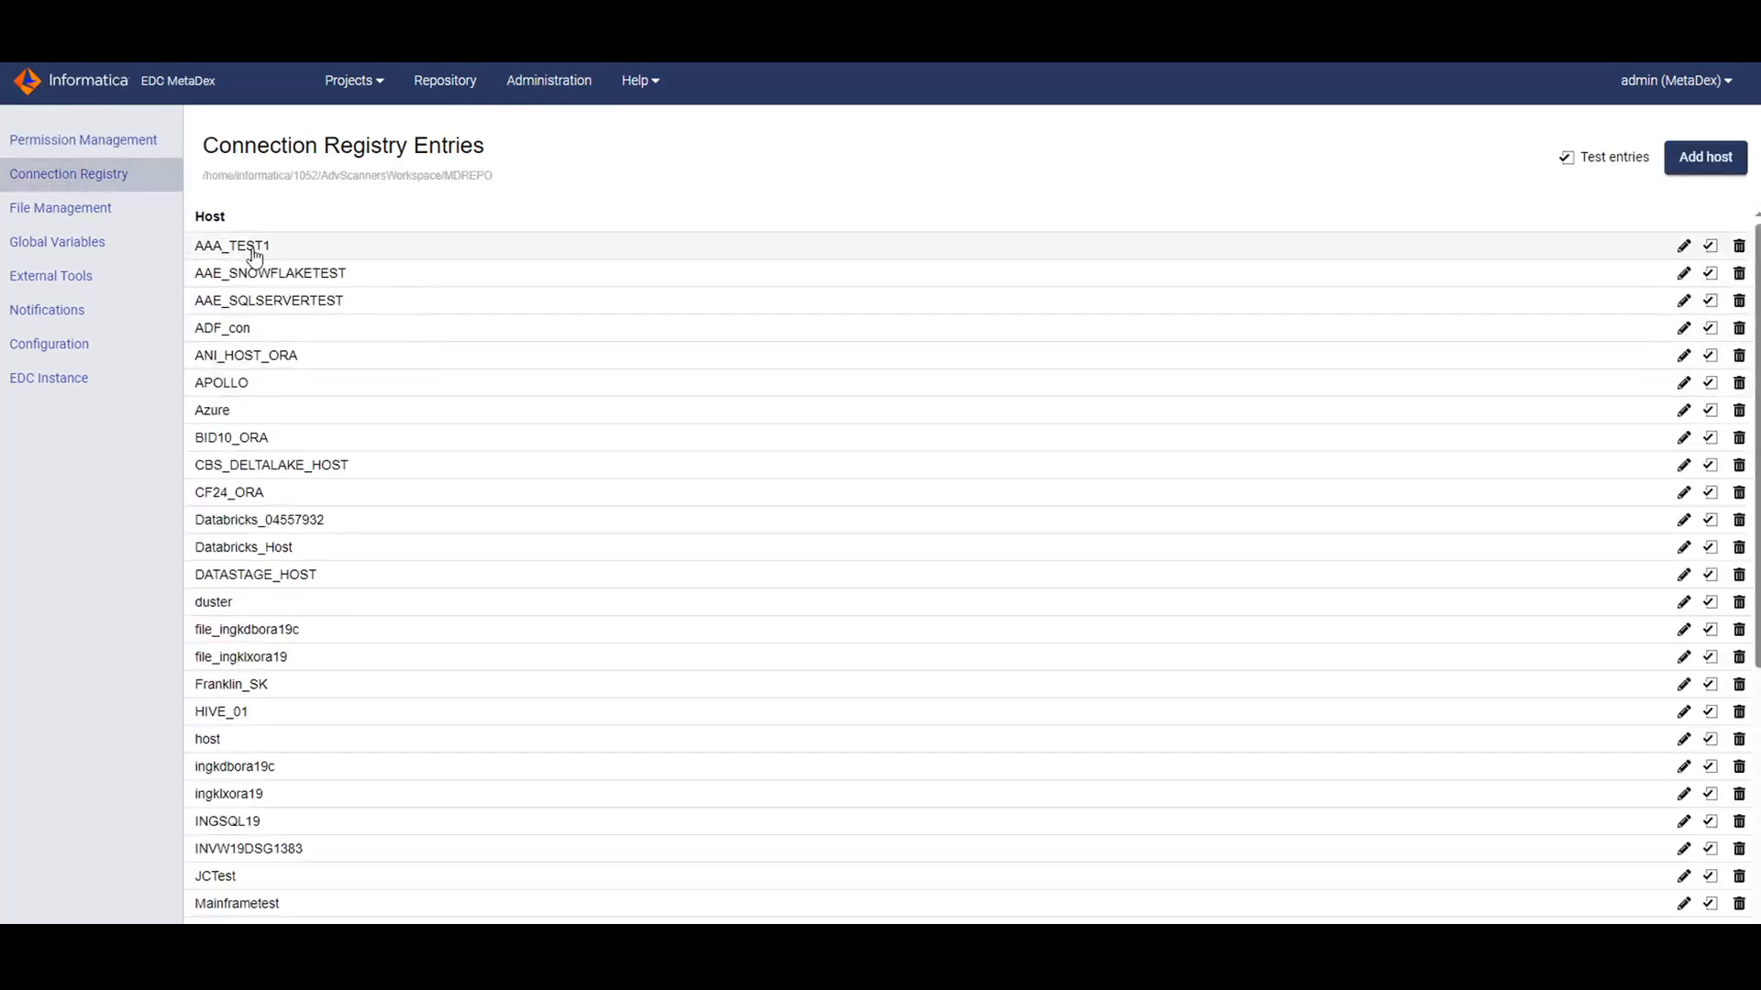
click(1702, 160)
click(419, 220)
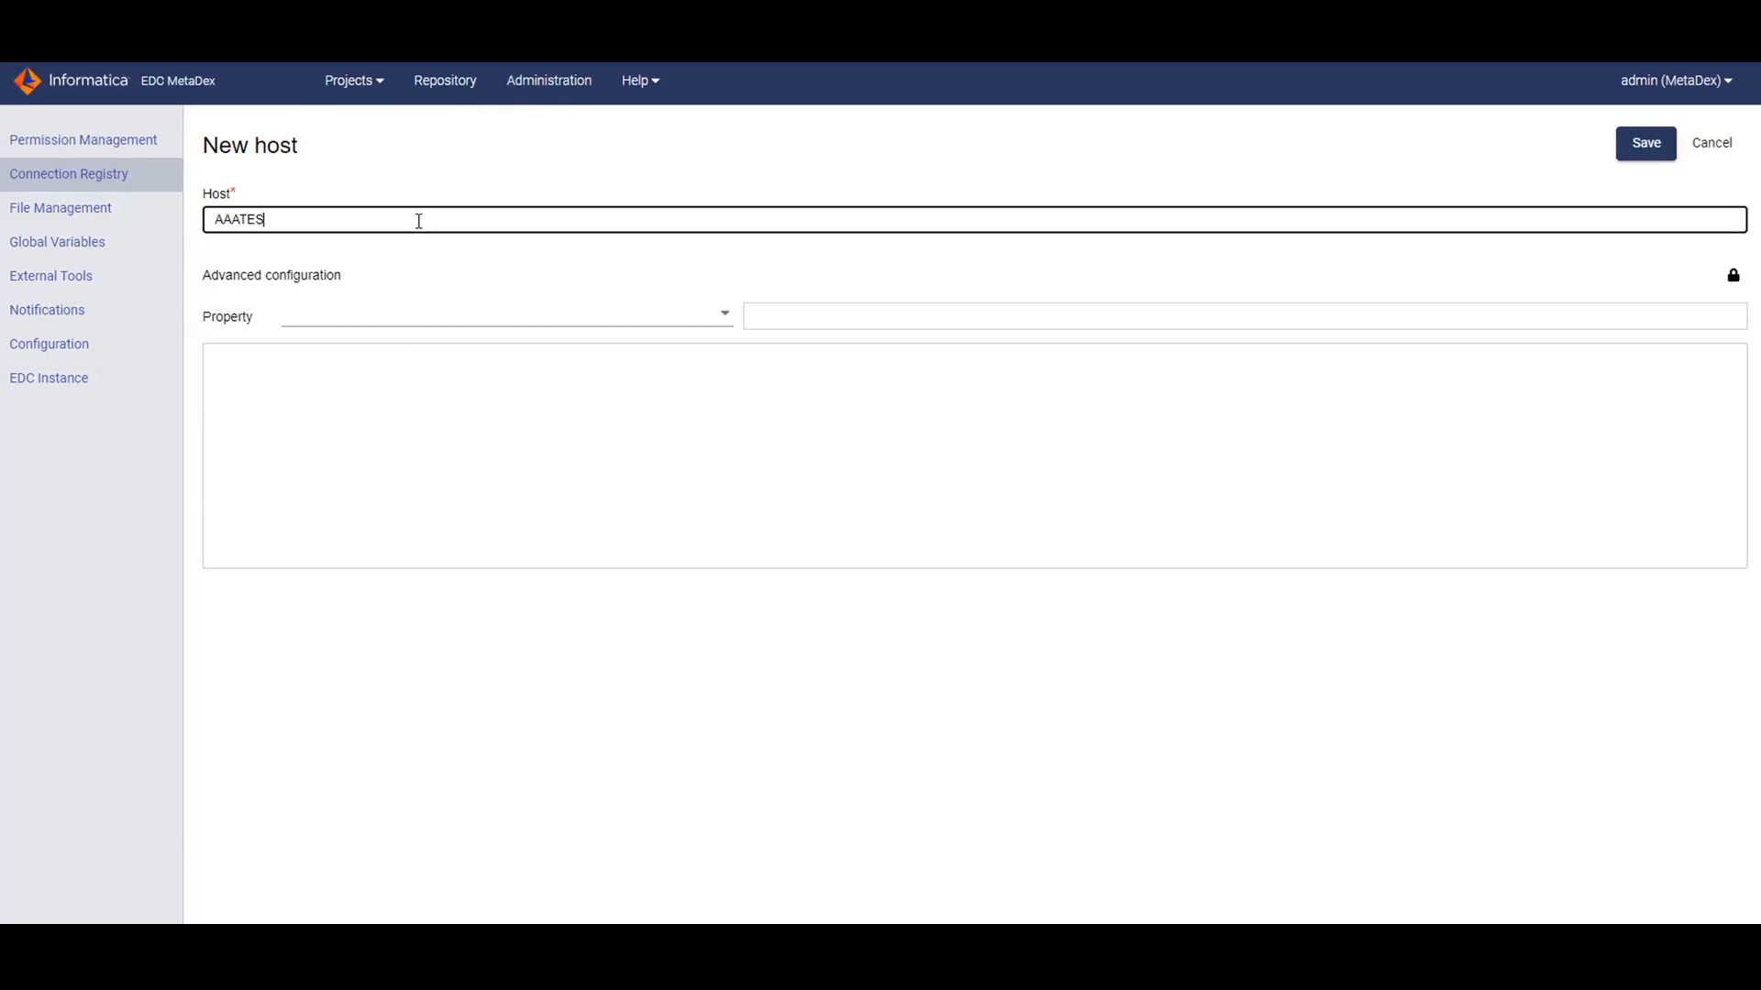
text(AAATEST!)
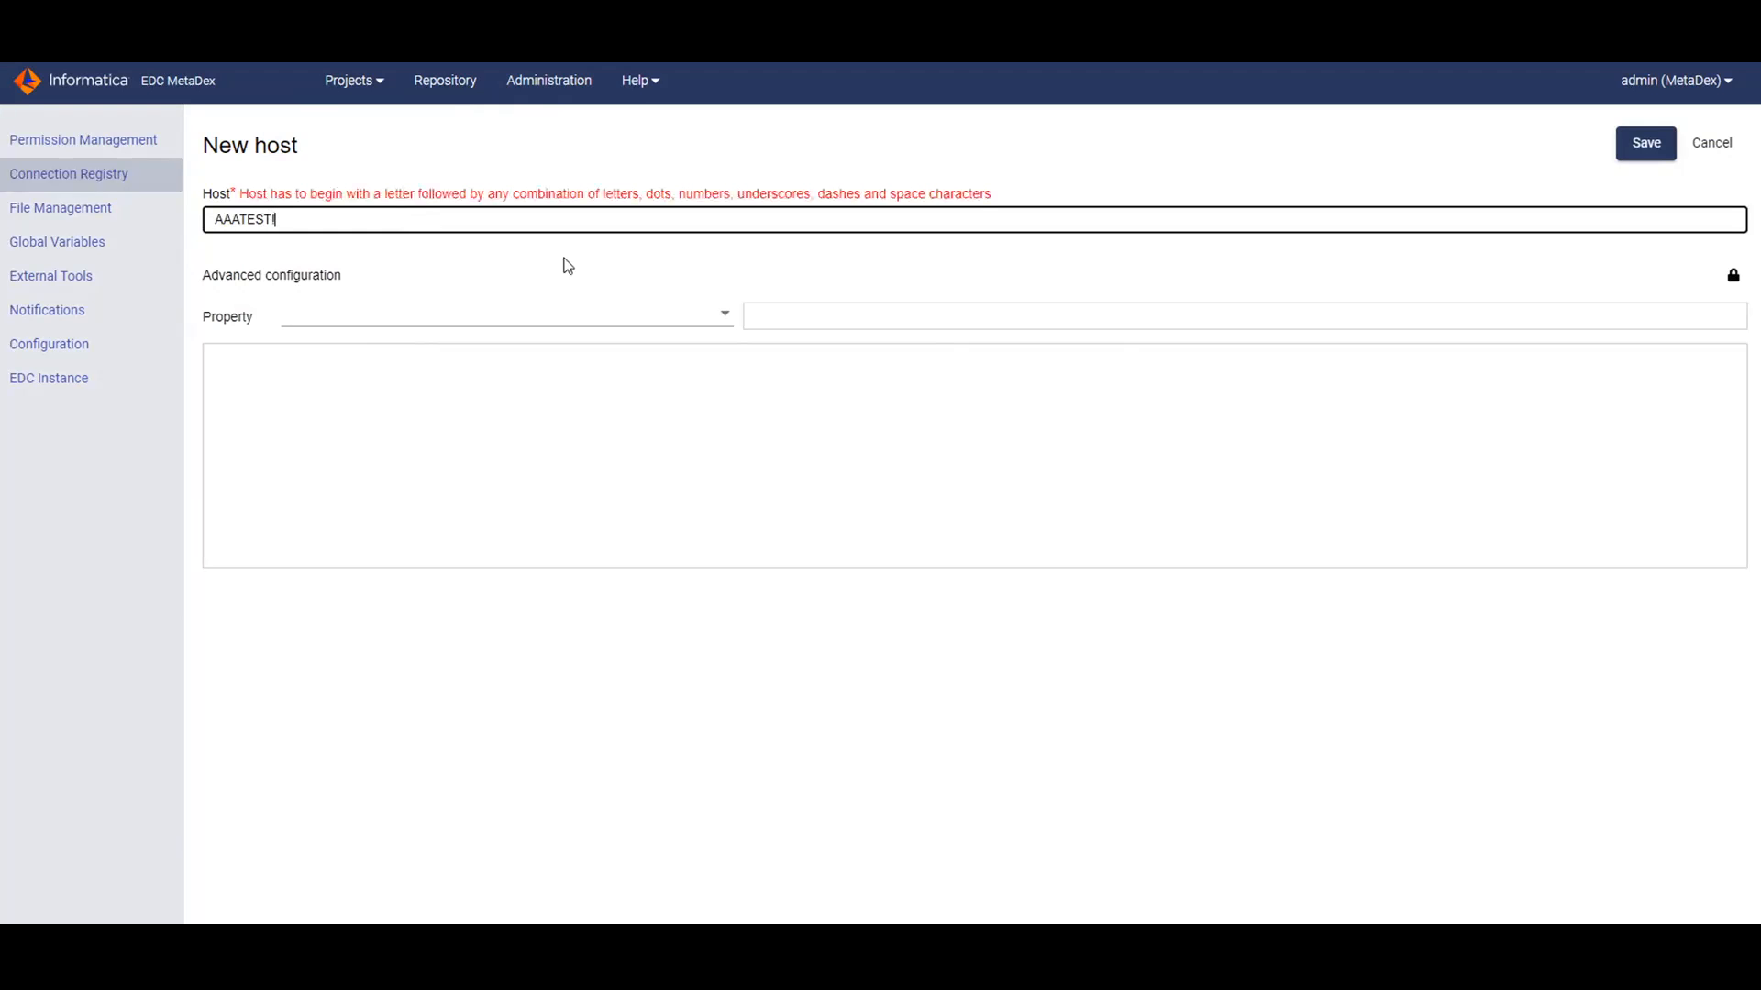
key(BackSpace)
click(1643, 147)
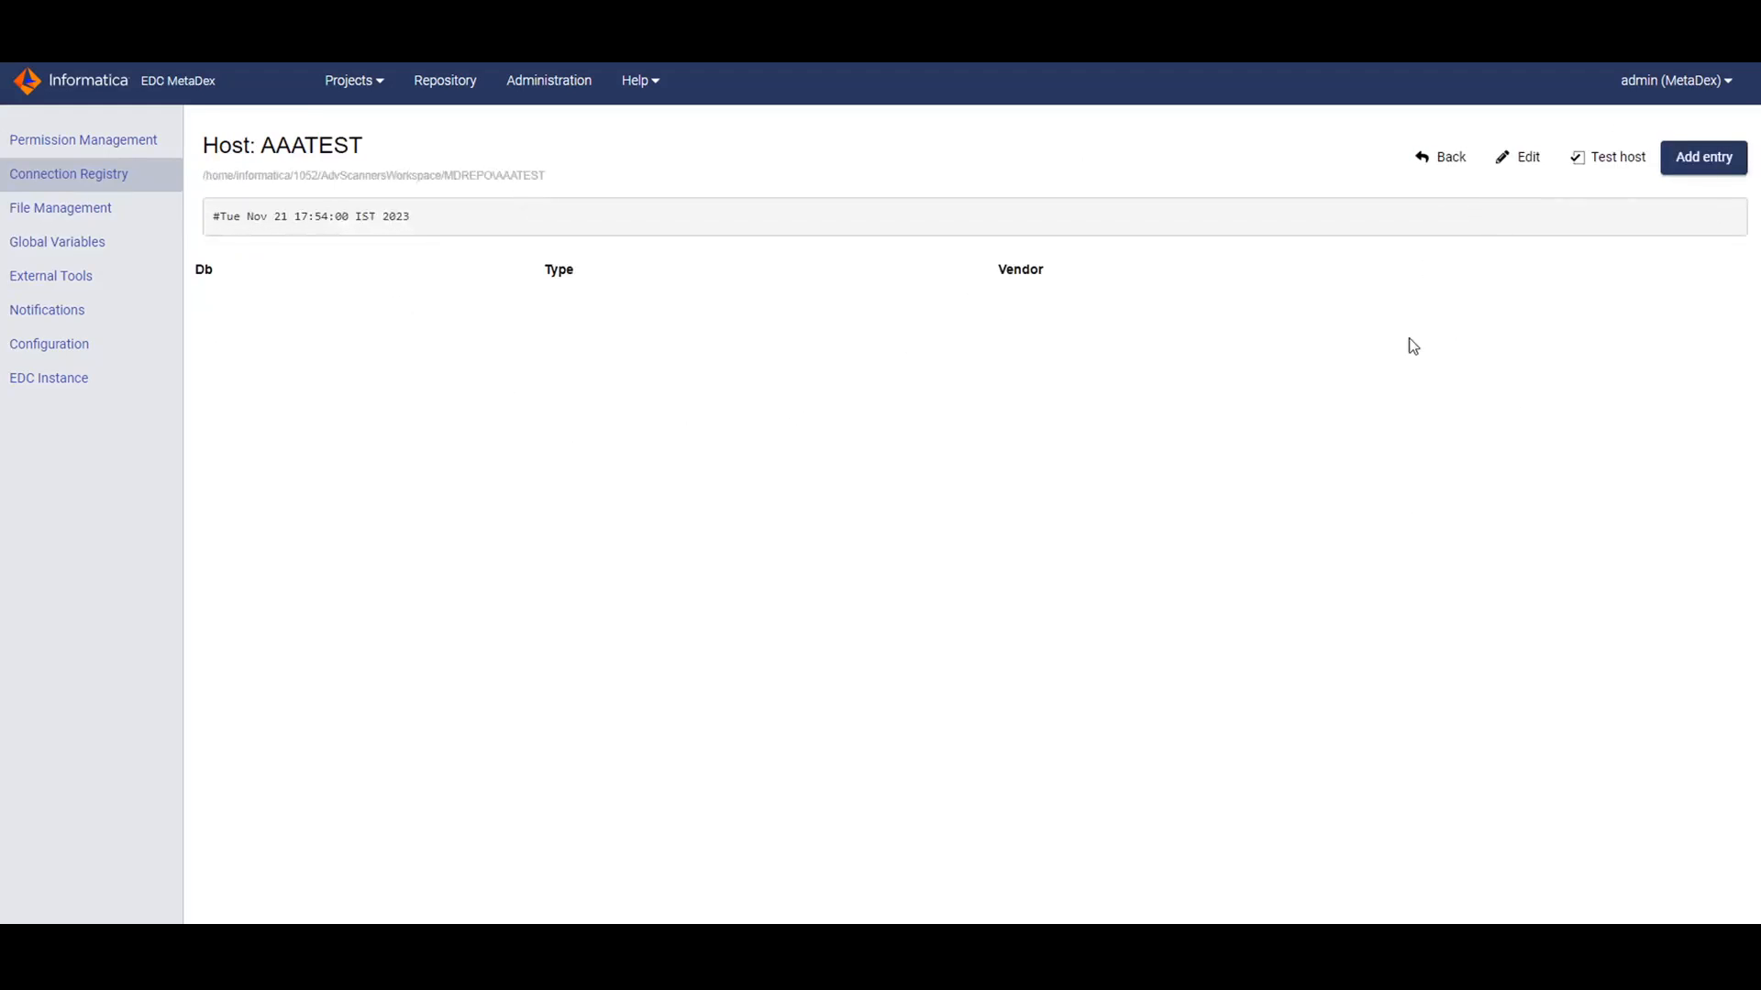
click(1696, 158)
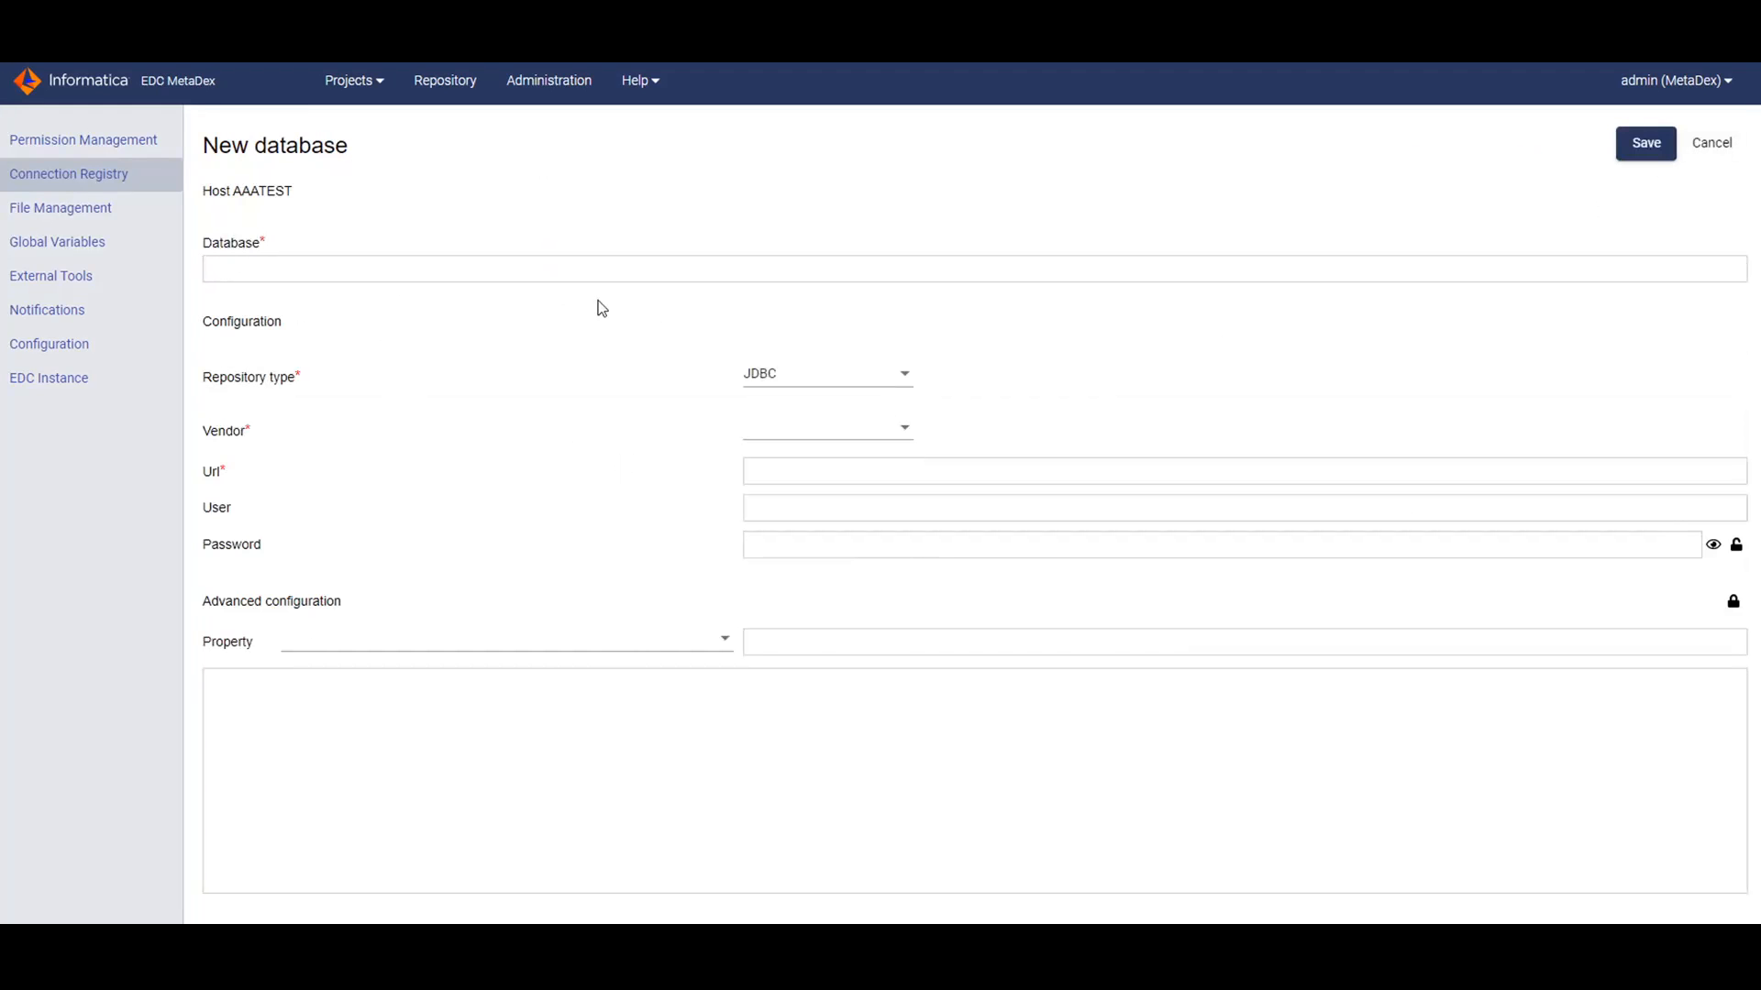
drag(210, 383, 294, 381)
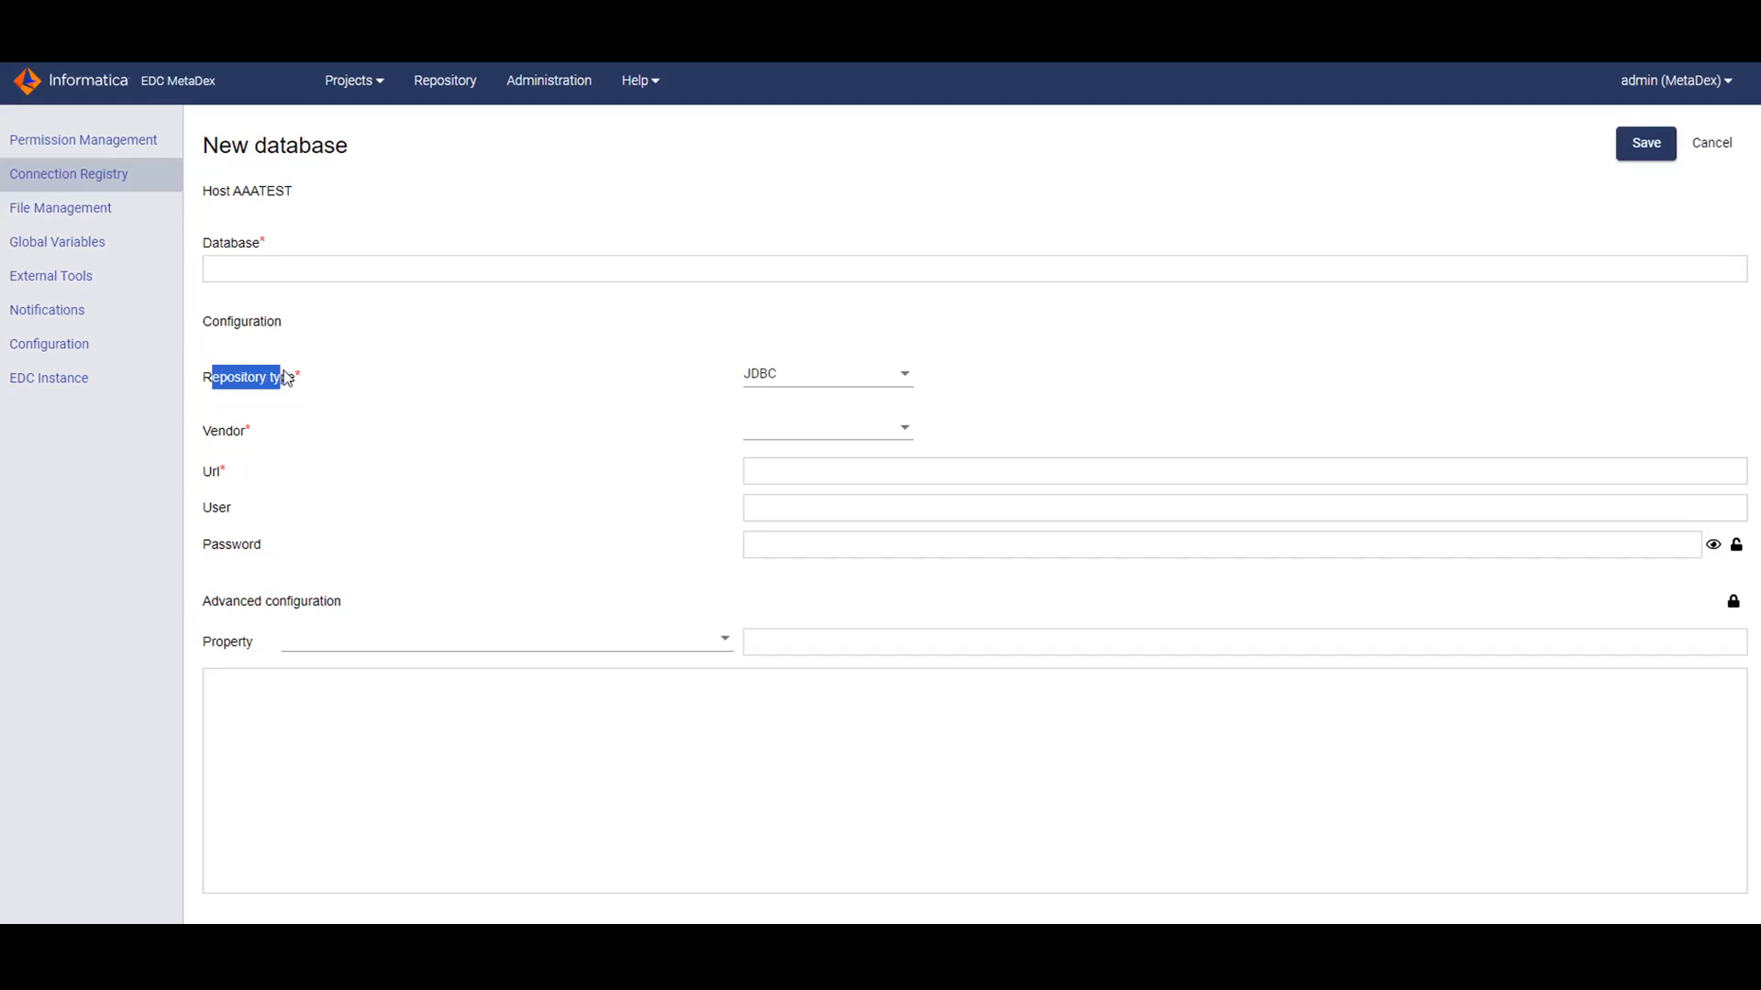
click(778, 373)
click(778, 356)
click(865, 435)
scroll(825, 506, down, 3)
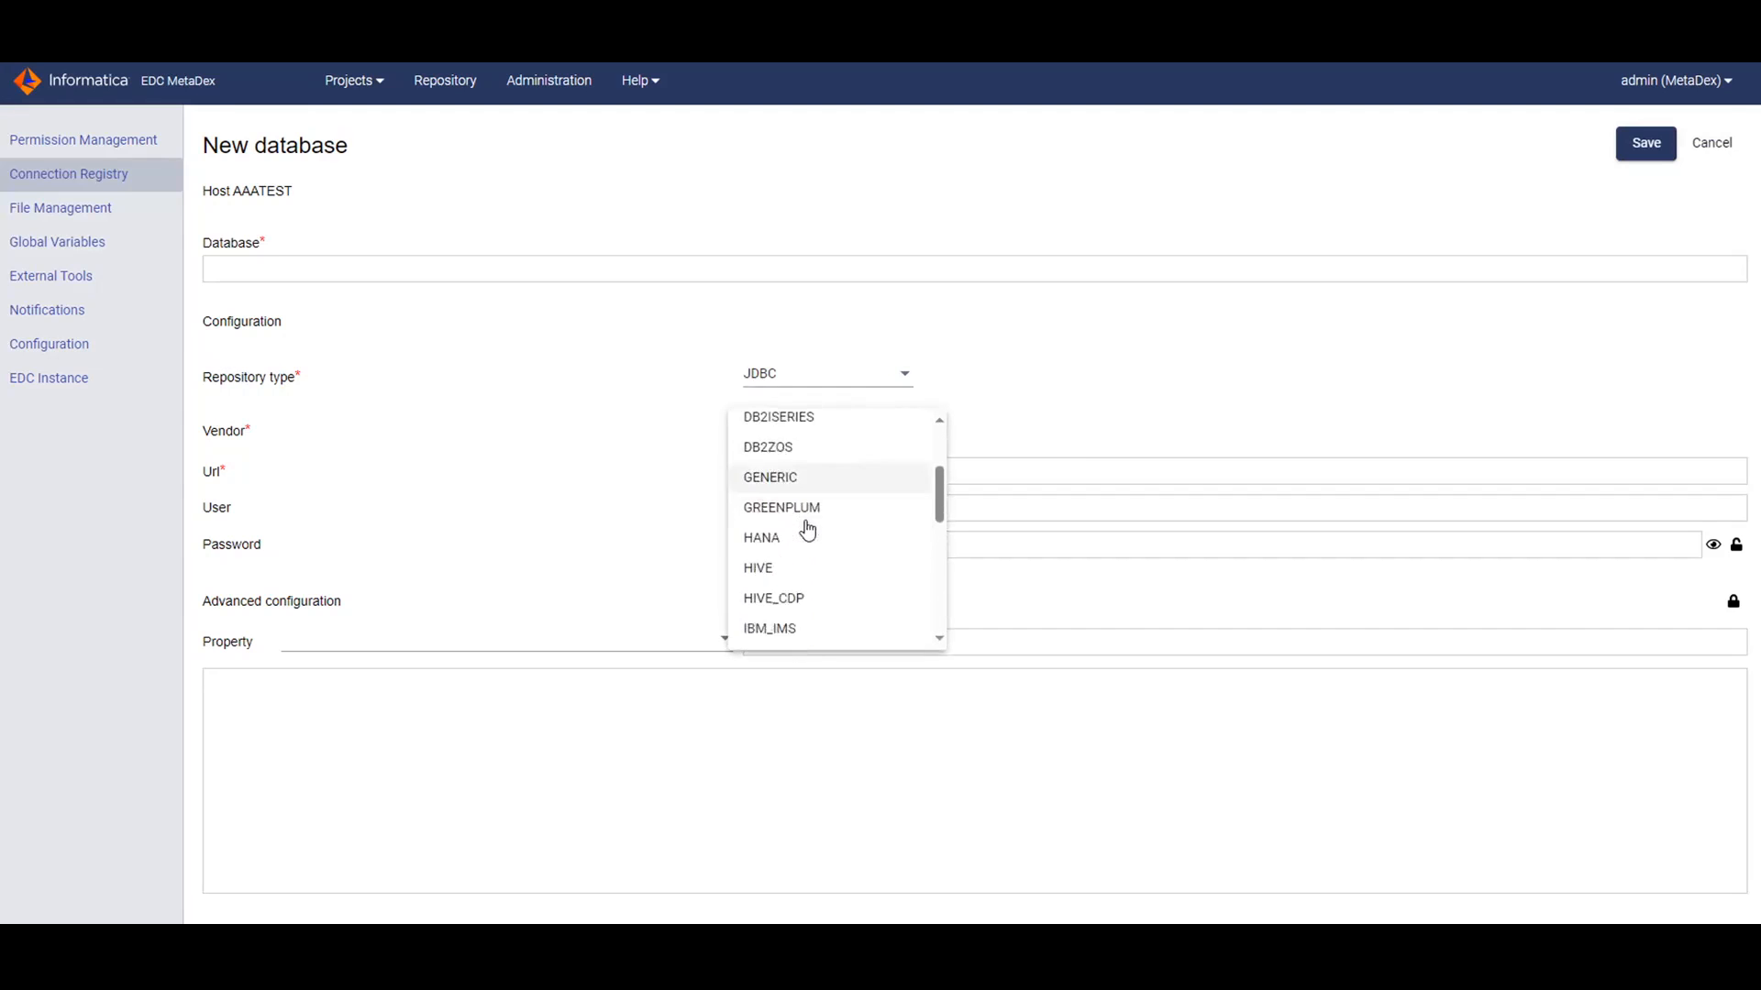
scroll(802, 582, down, 2)
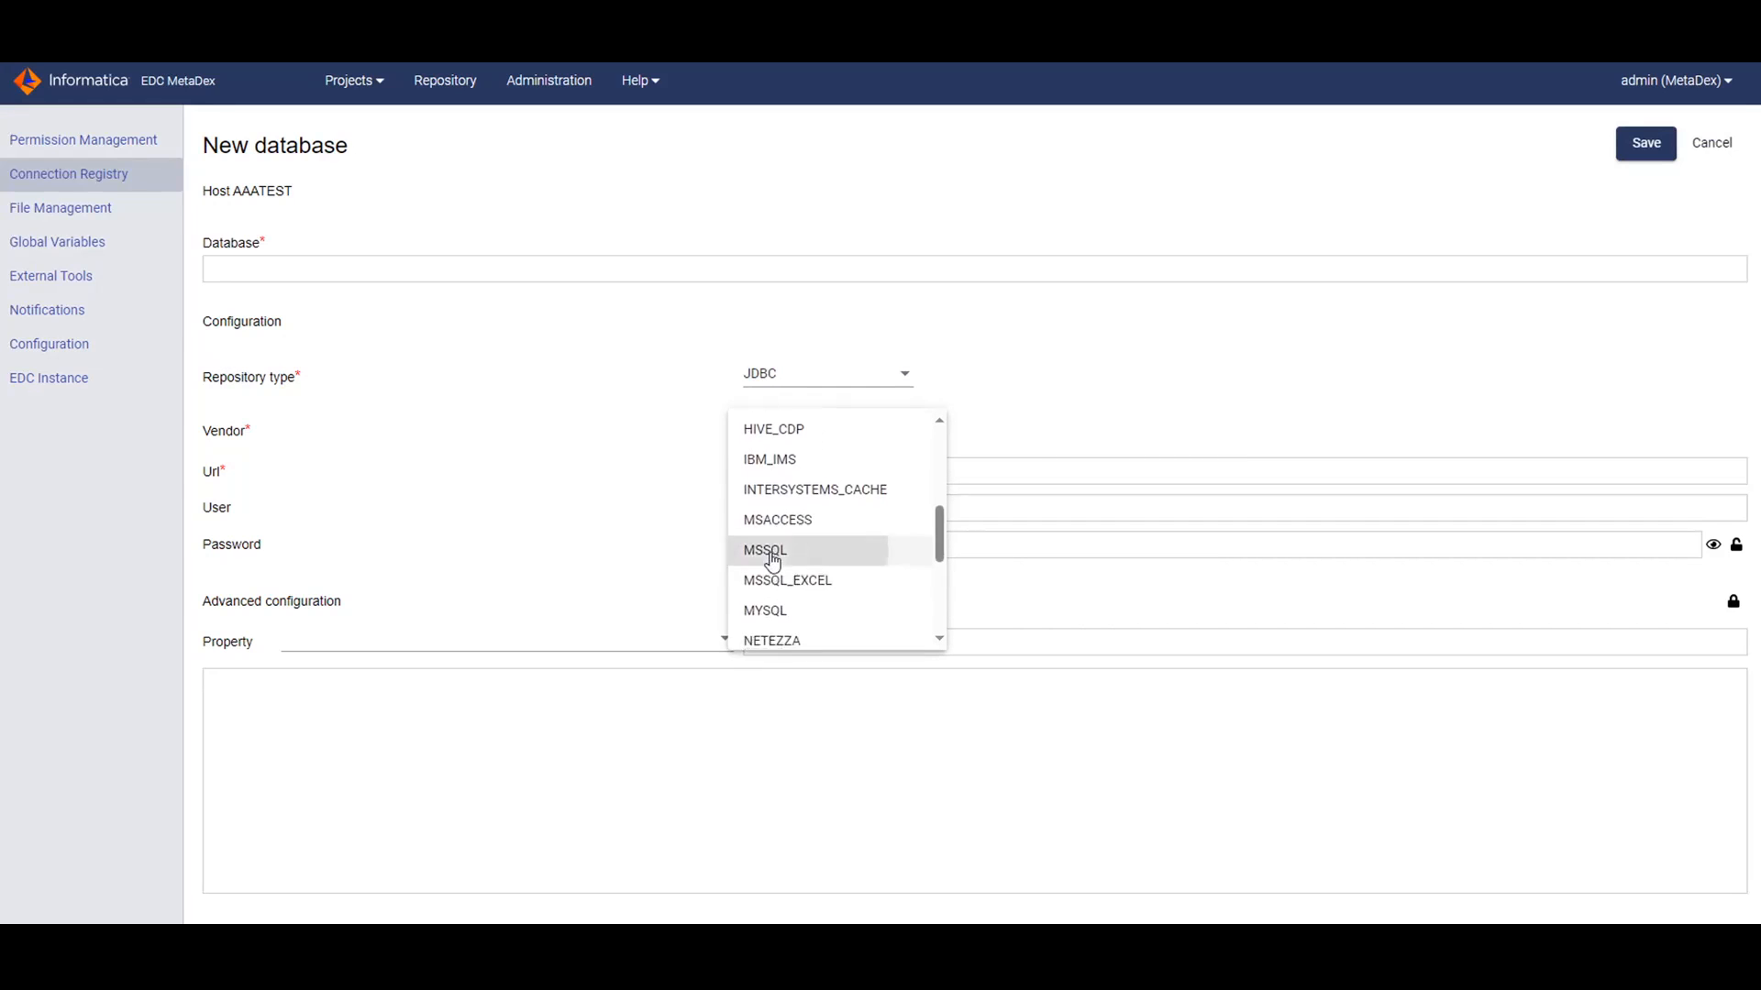
click(762, 554)
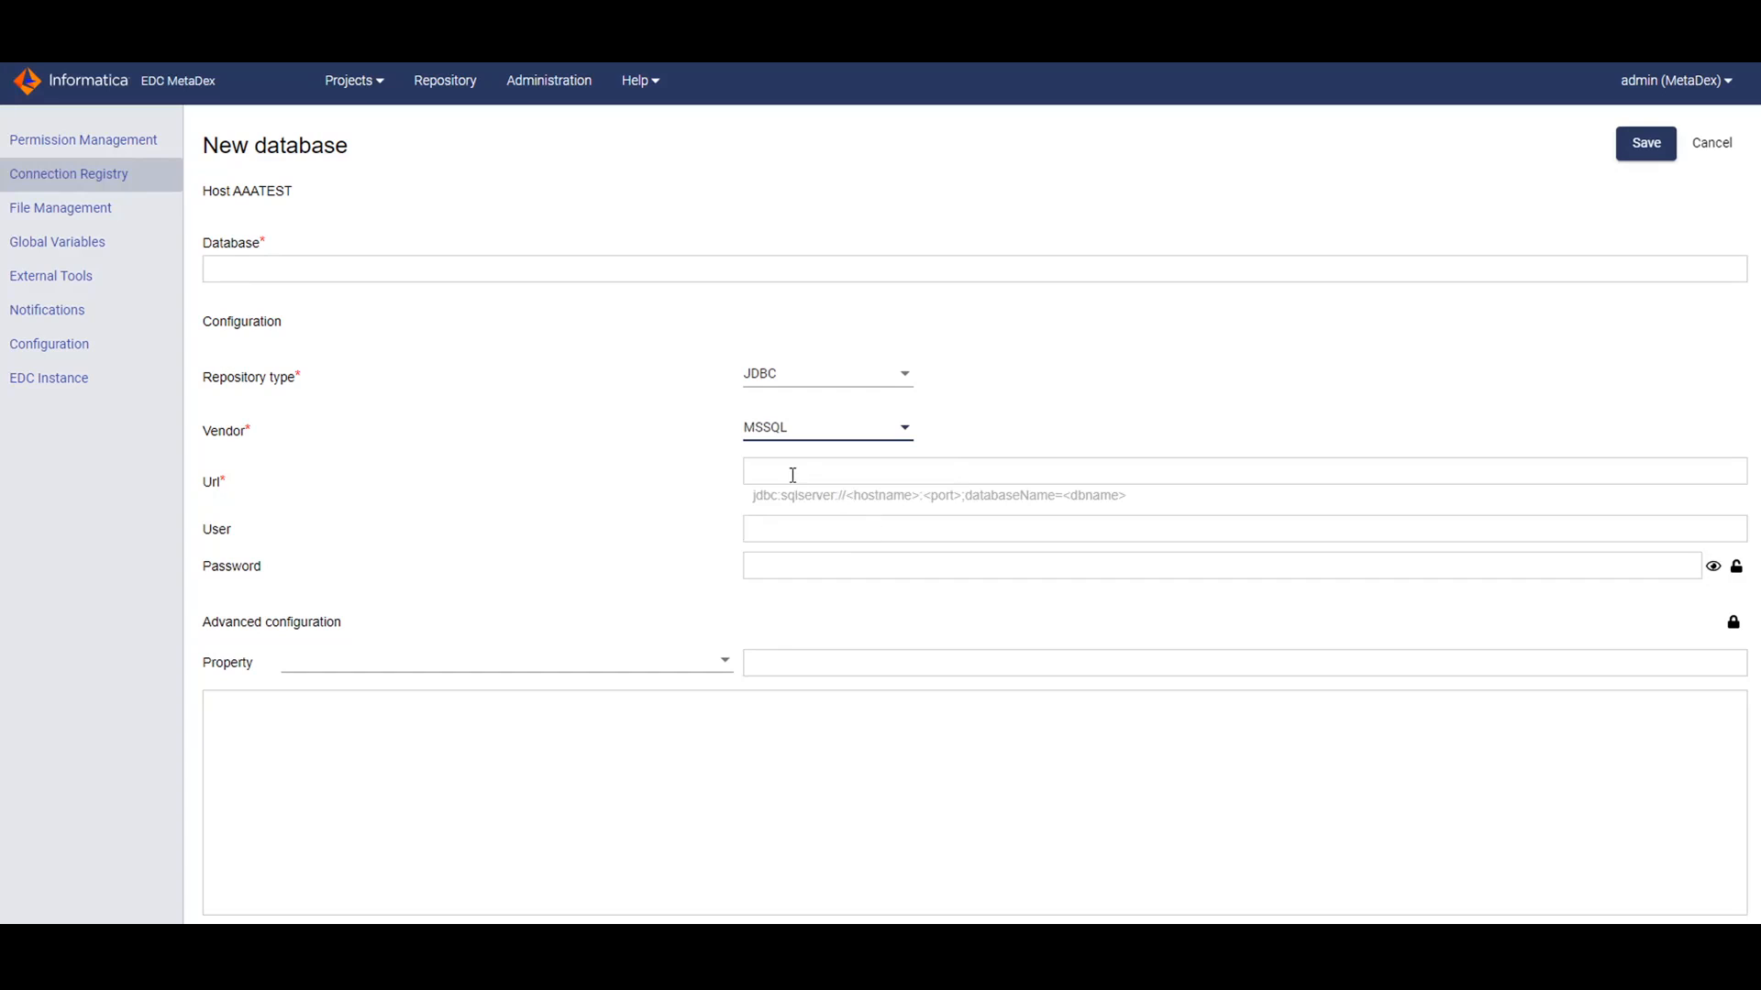
click(1010, 478)
click(872, 528)
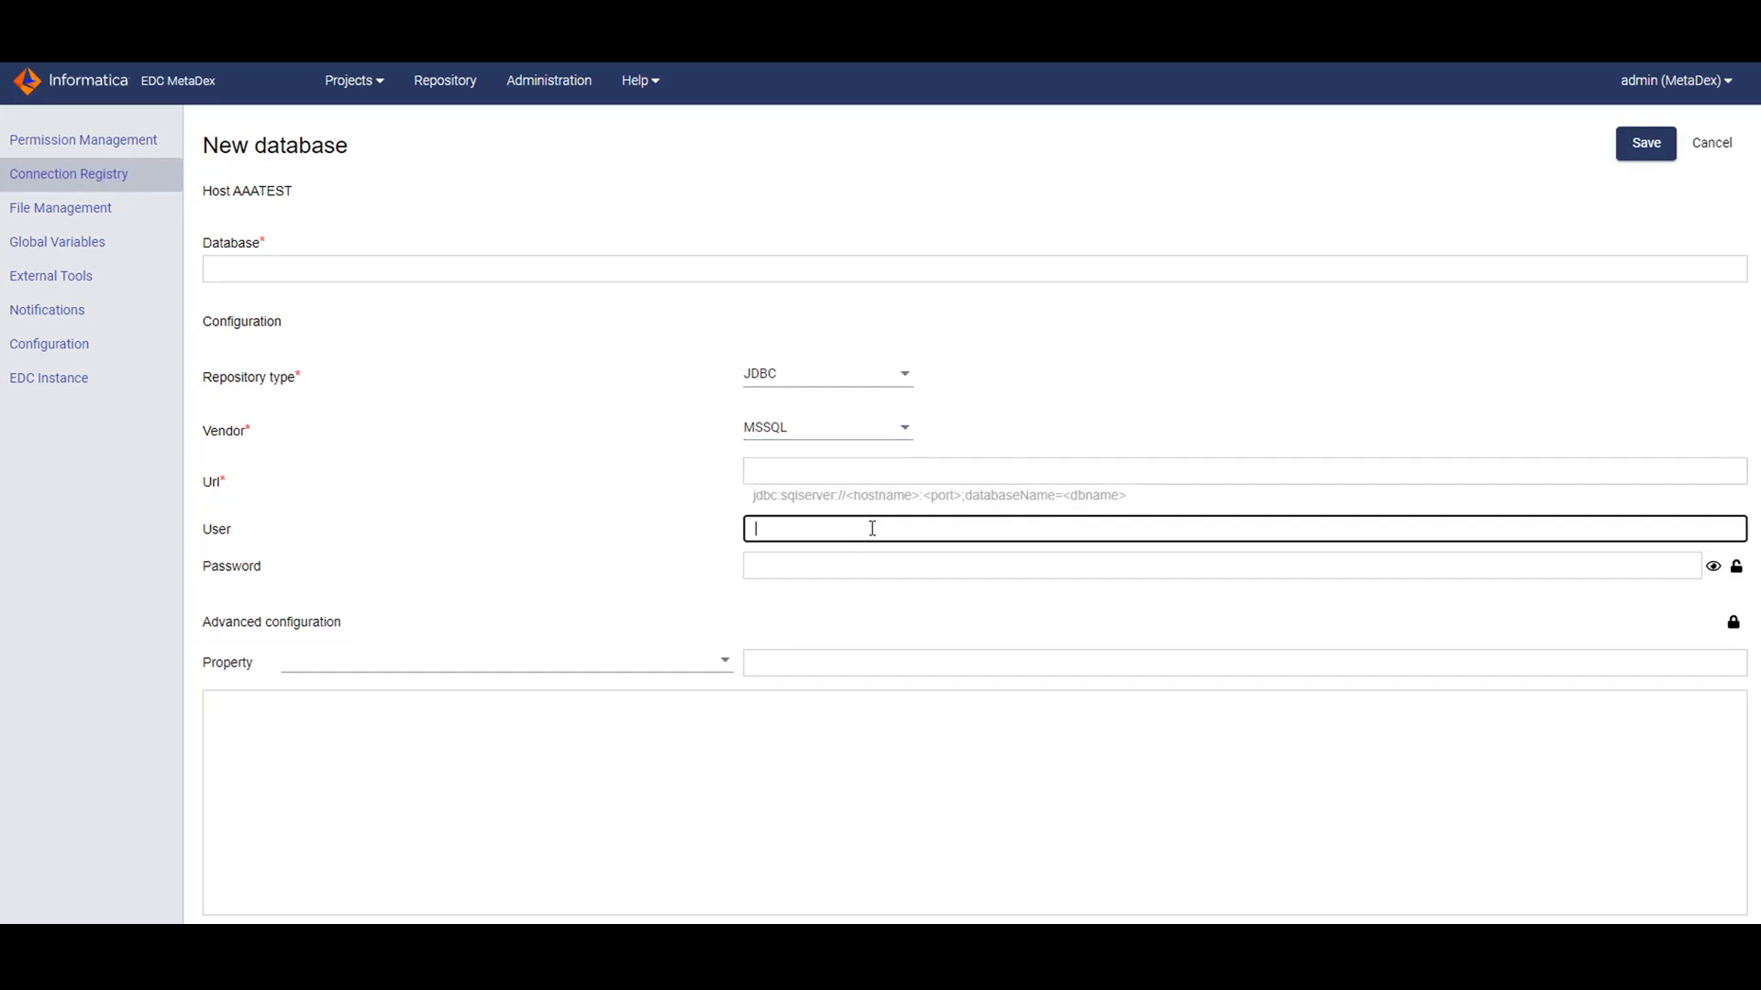
click(840, 566)
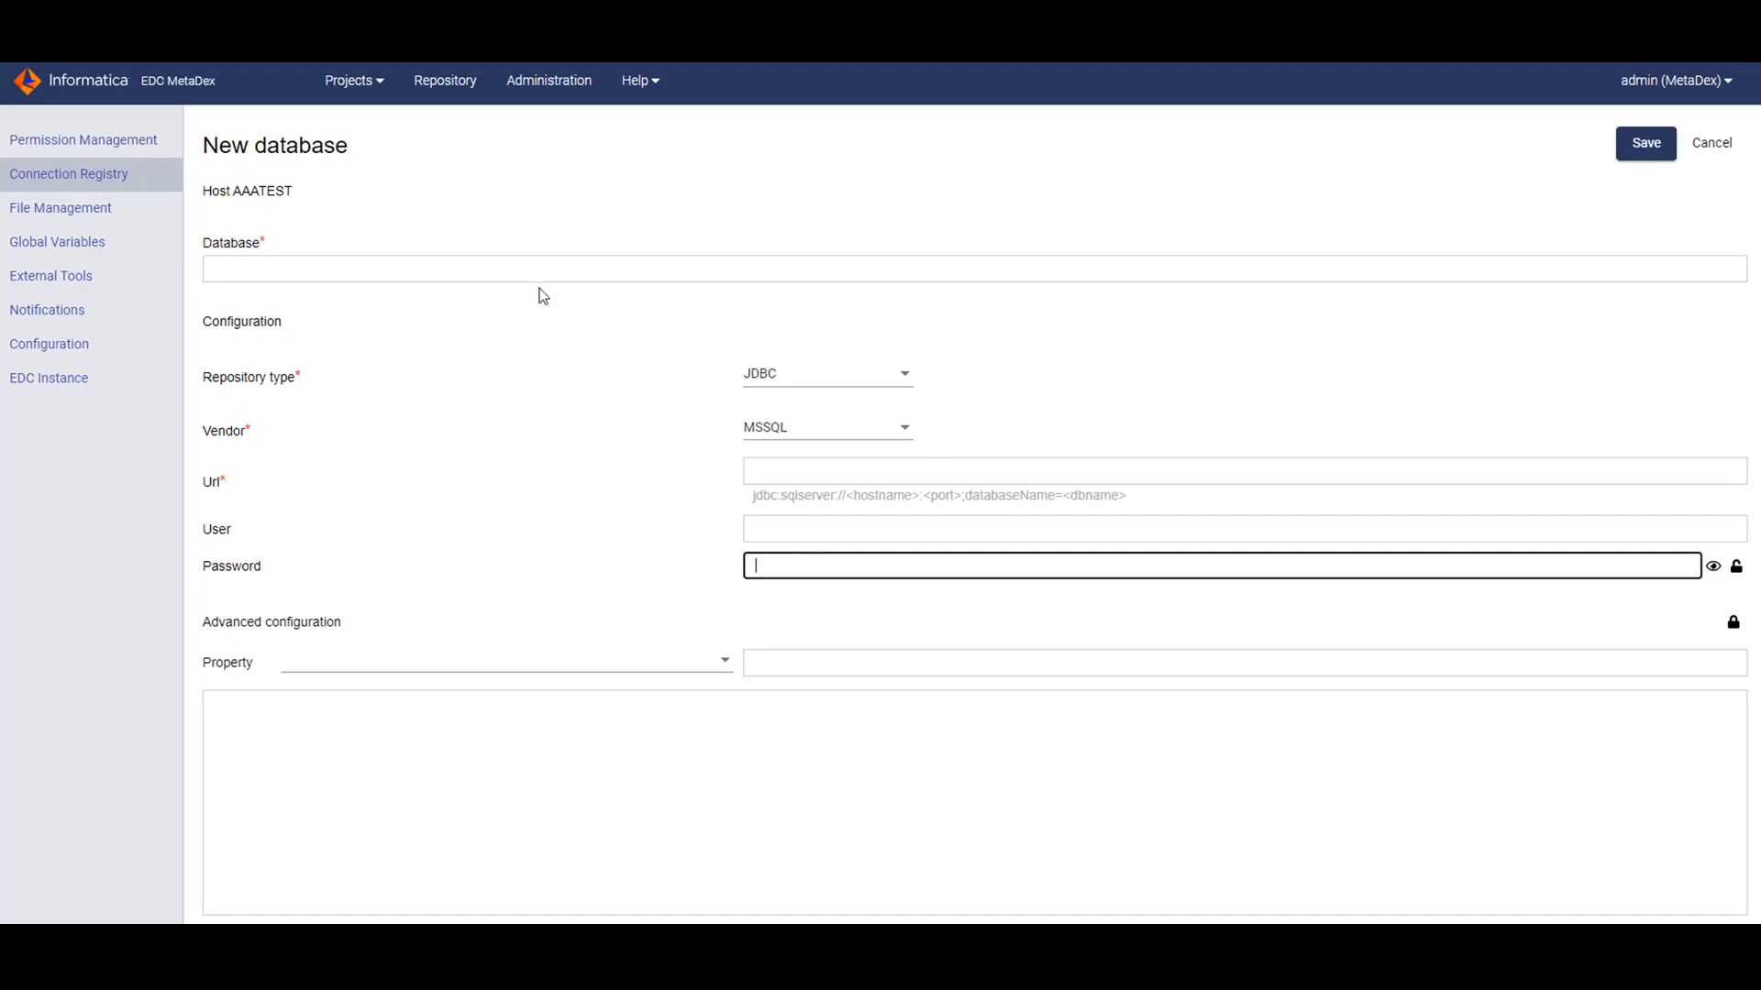
click(490, 272)
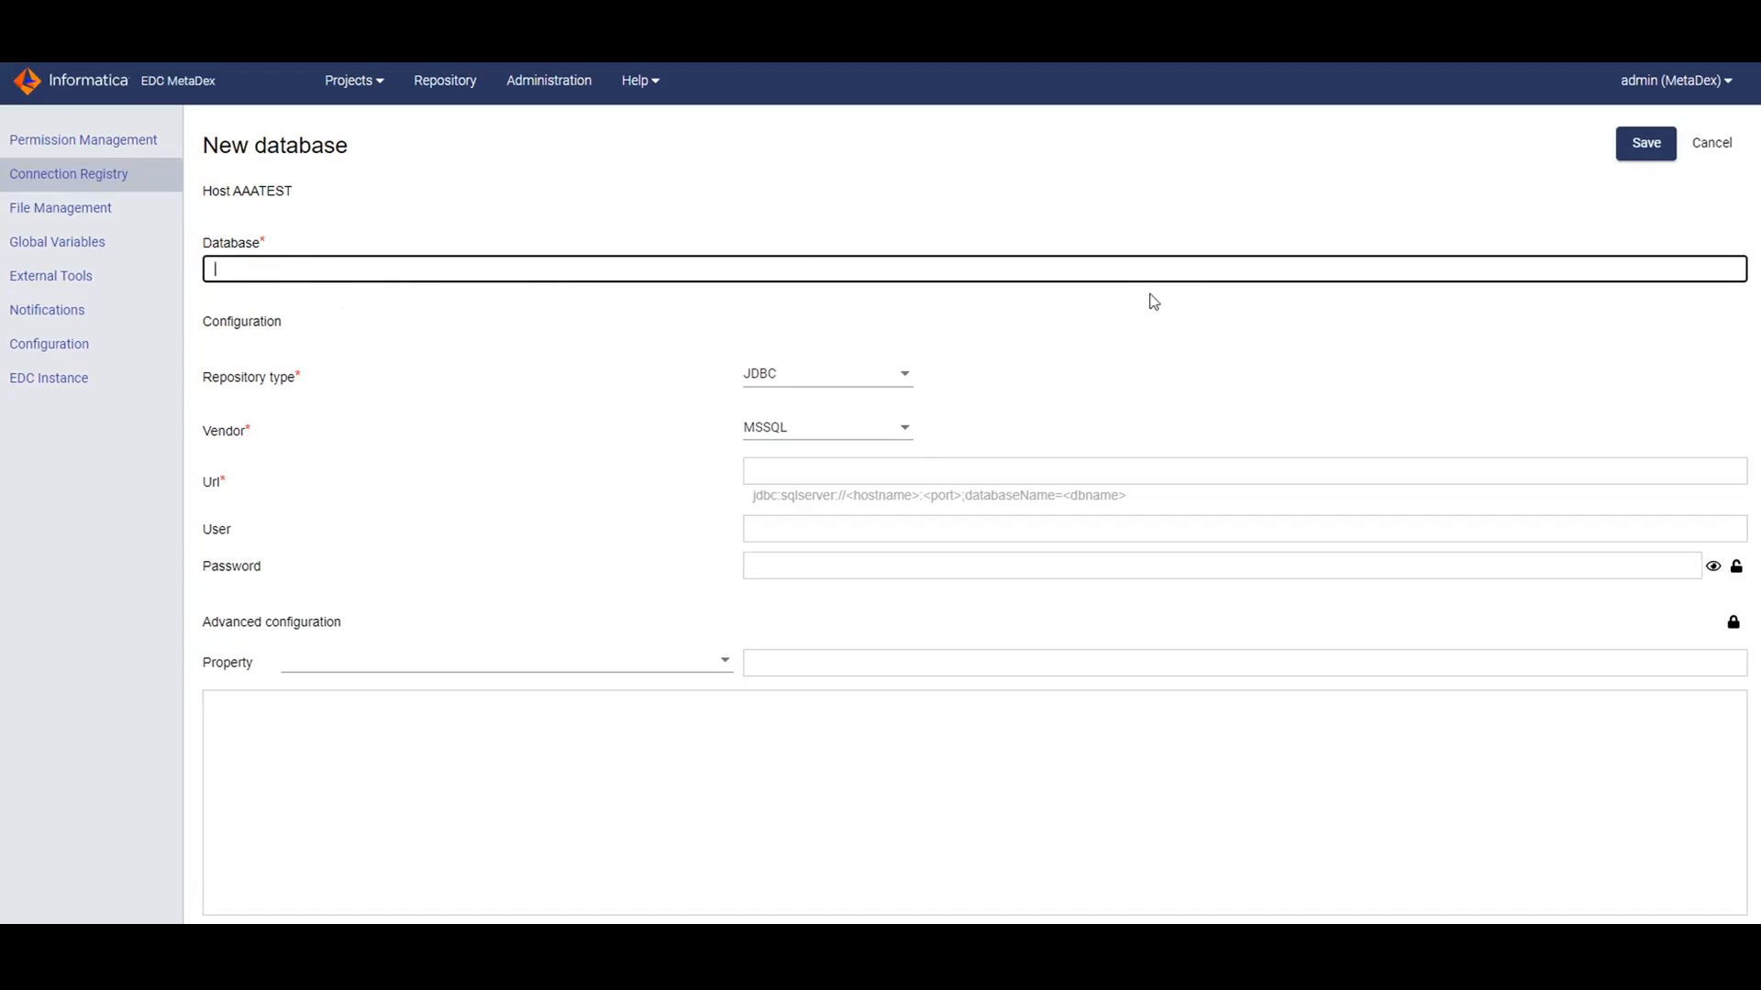
click(1703, 152)
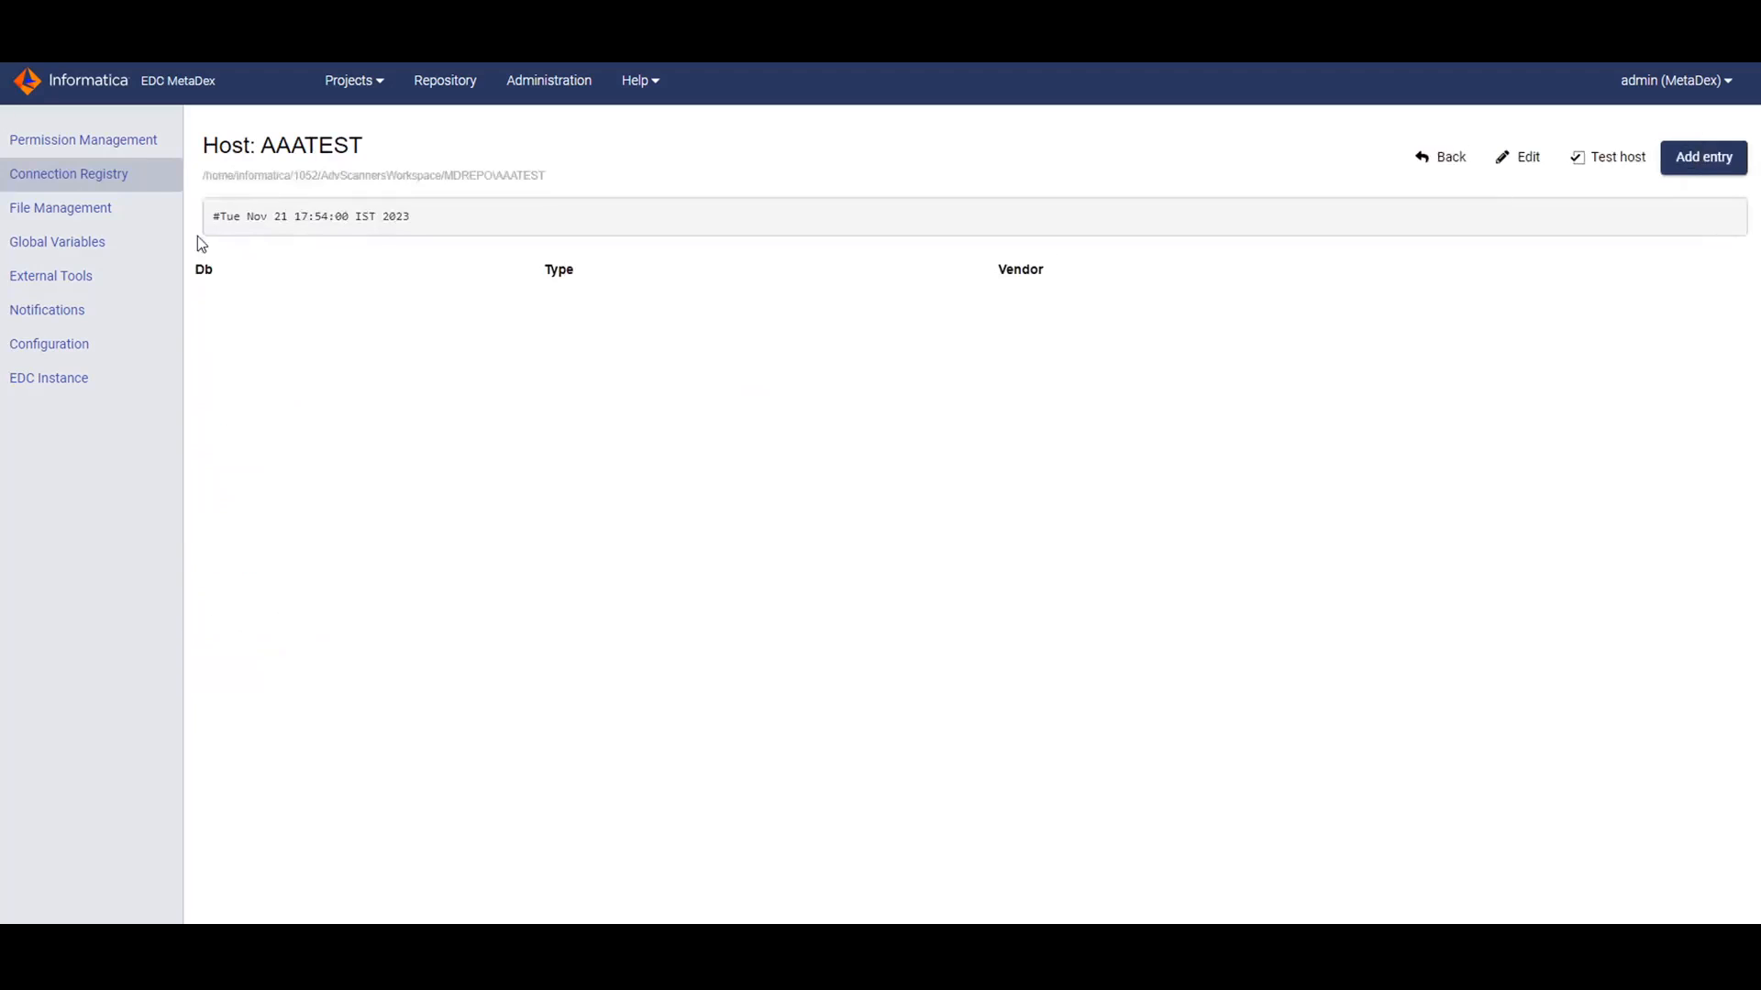
Open the AAE_SQLSERVERTEST support database entry for editing and review its Url.
click(57, 176)
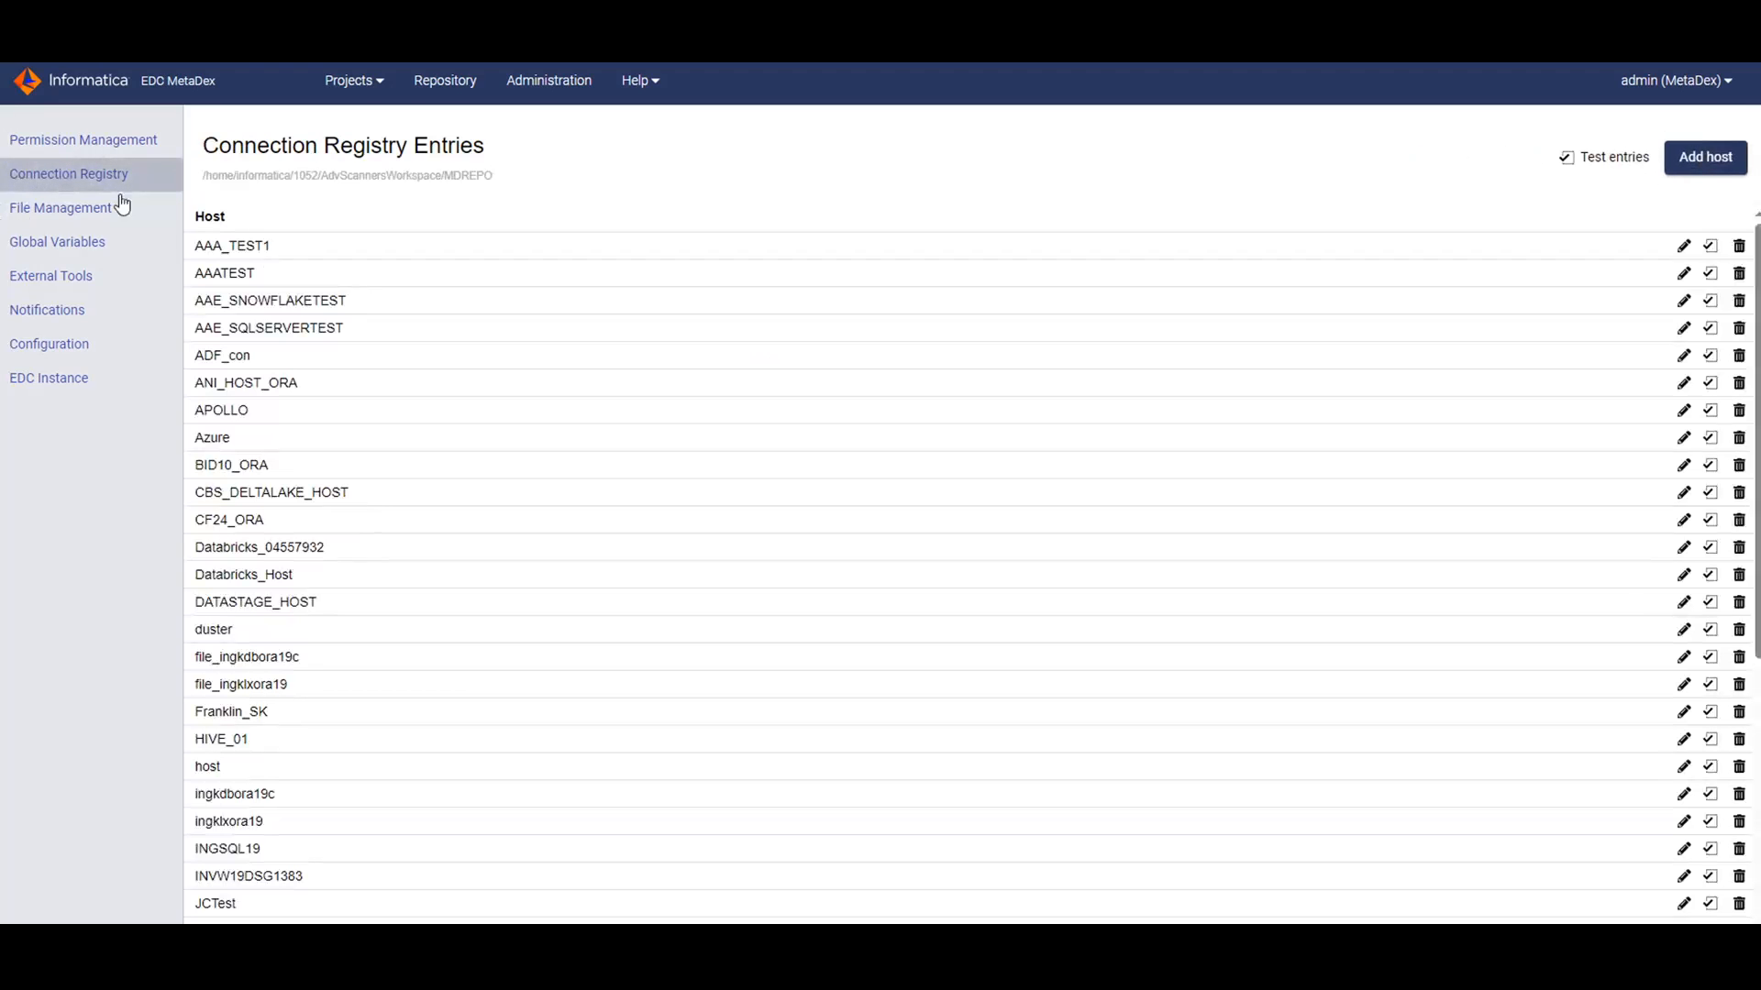
click(309, 328)
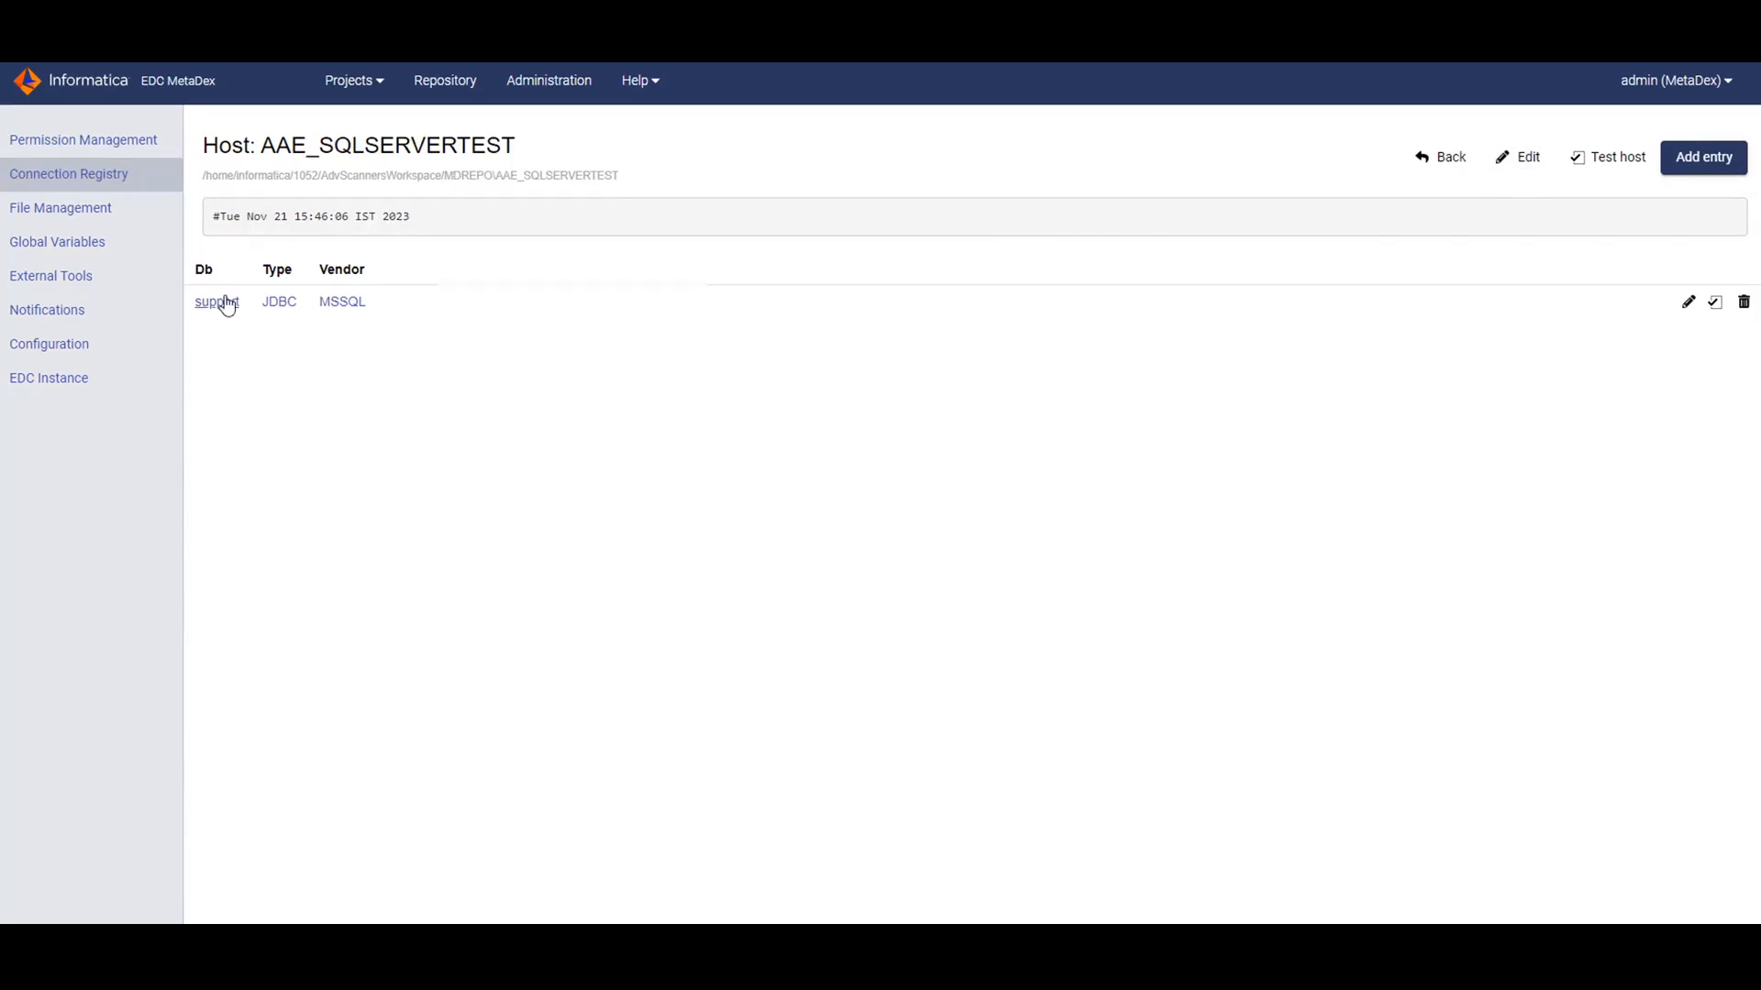
click(220, 301)
click(1432, 161)
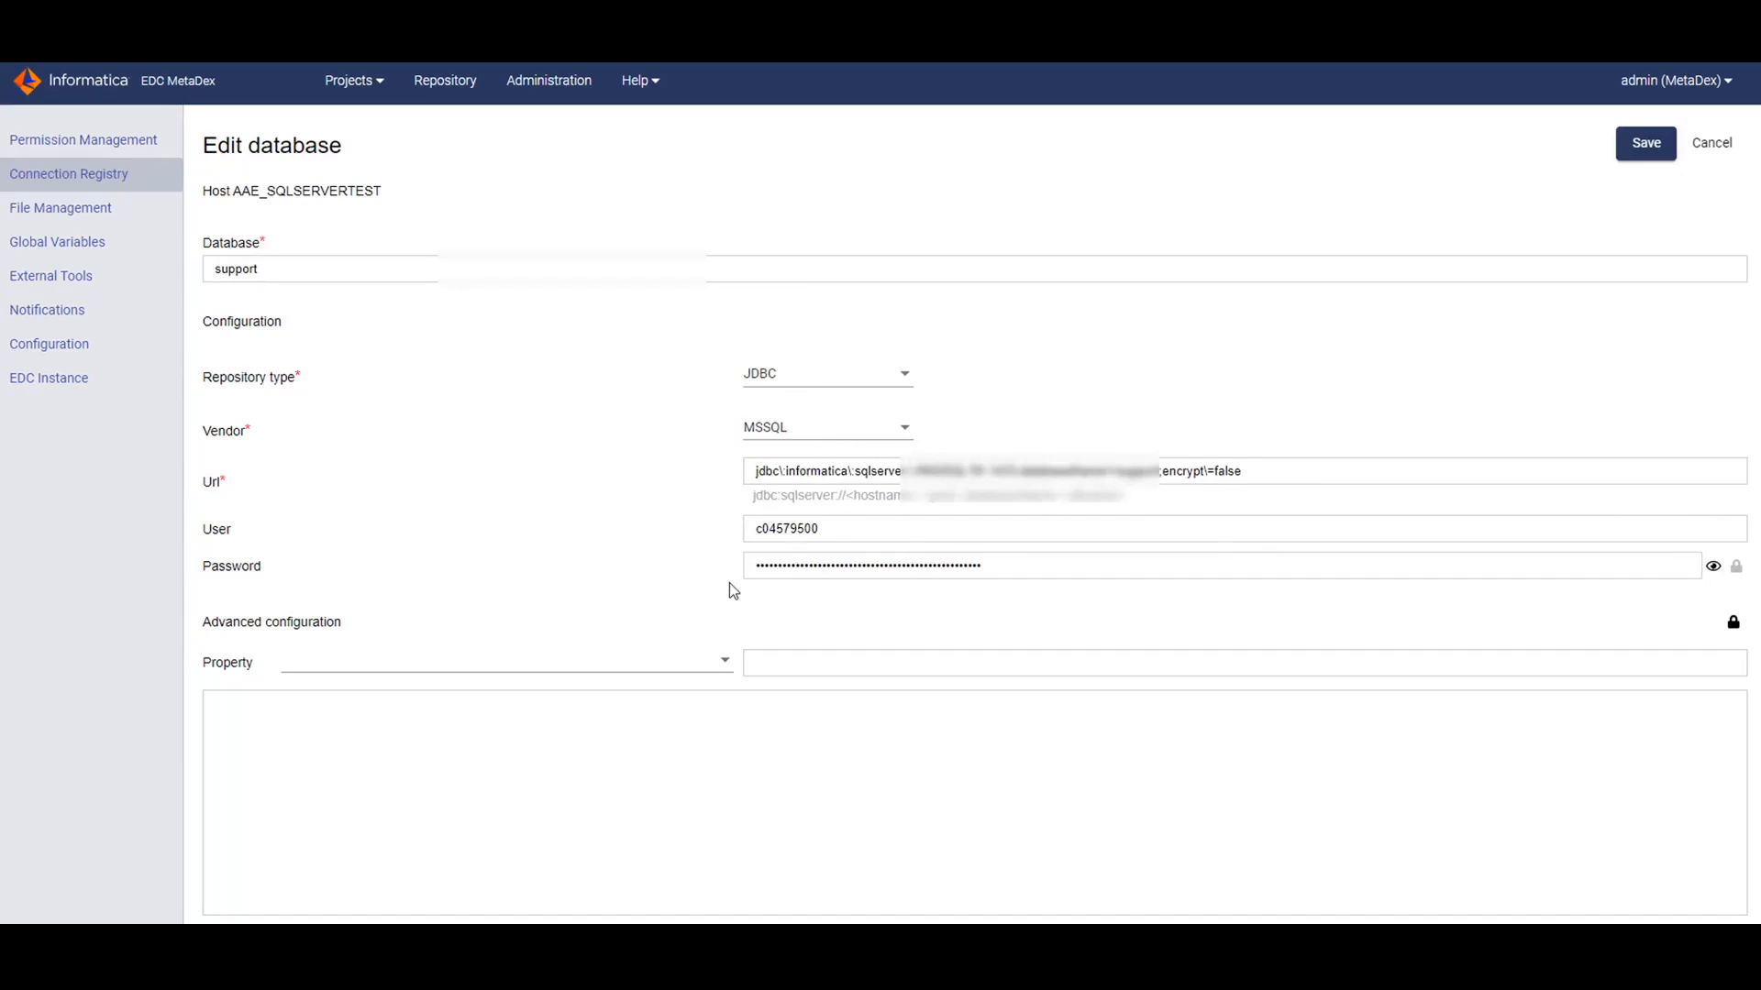
click(789, 472)
drag(789, 472, 850, 473)
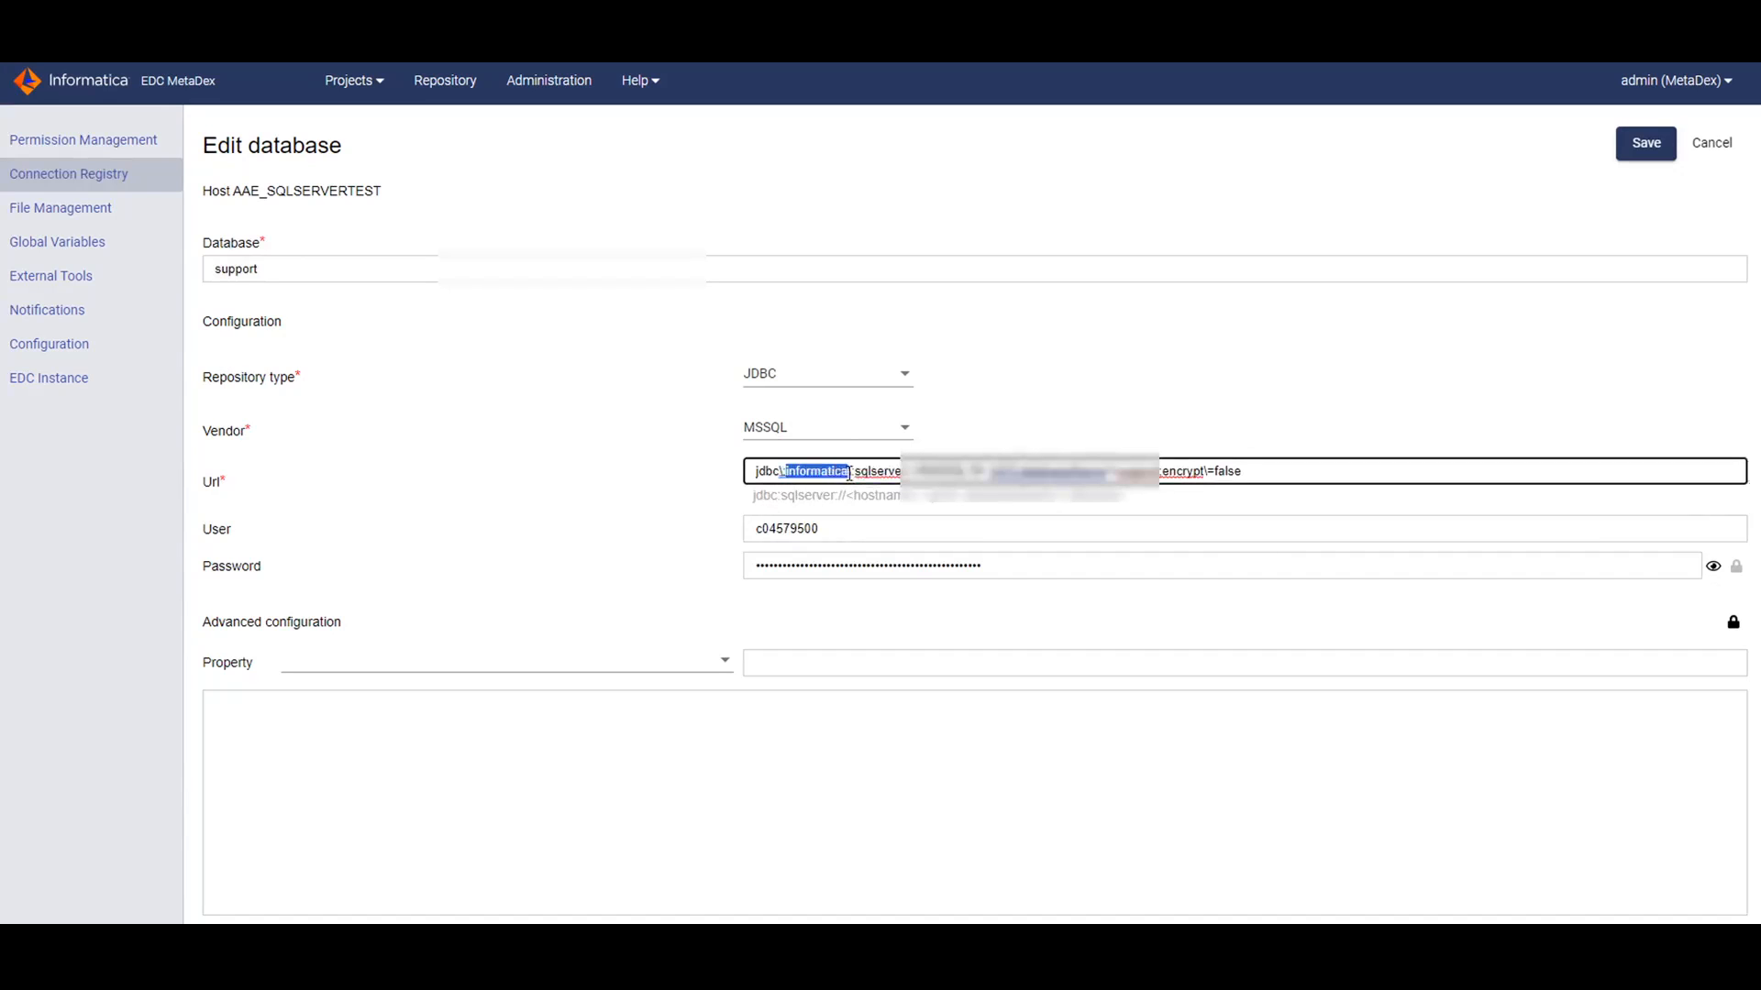
click(515, 449)
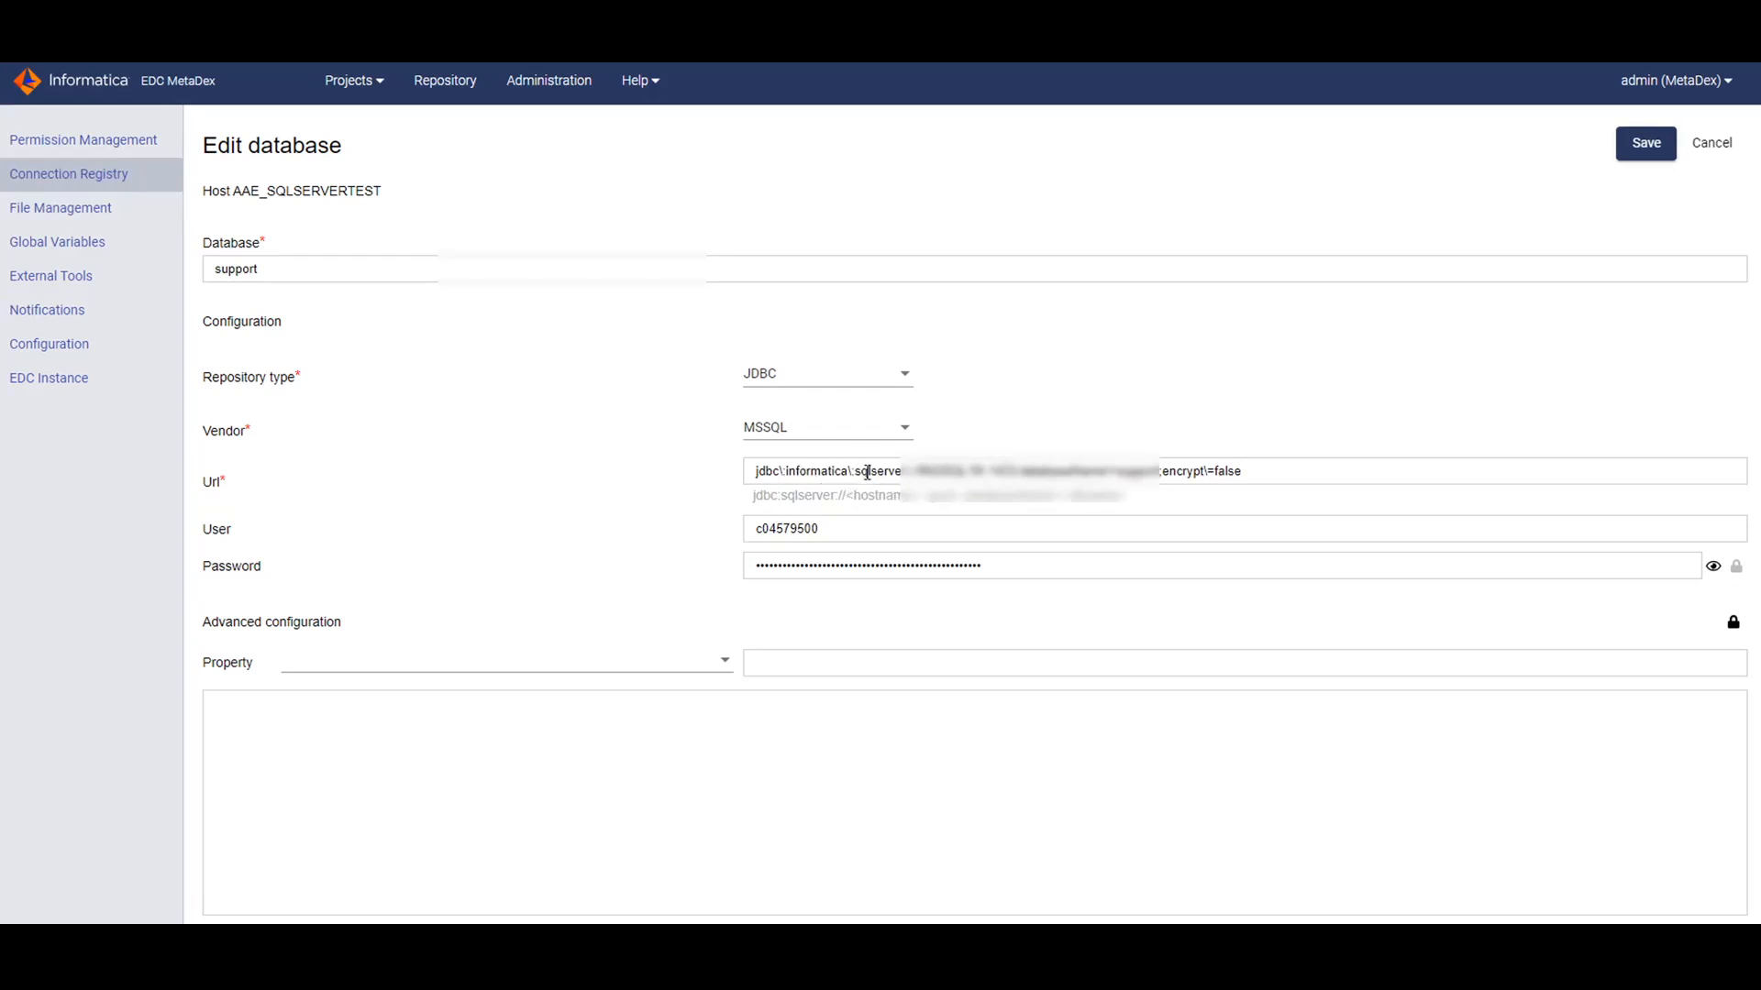
Save the support entry and confirm its connection test reports SUCCESS.
click(1638, 143)
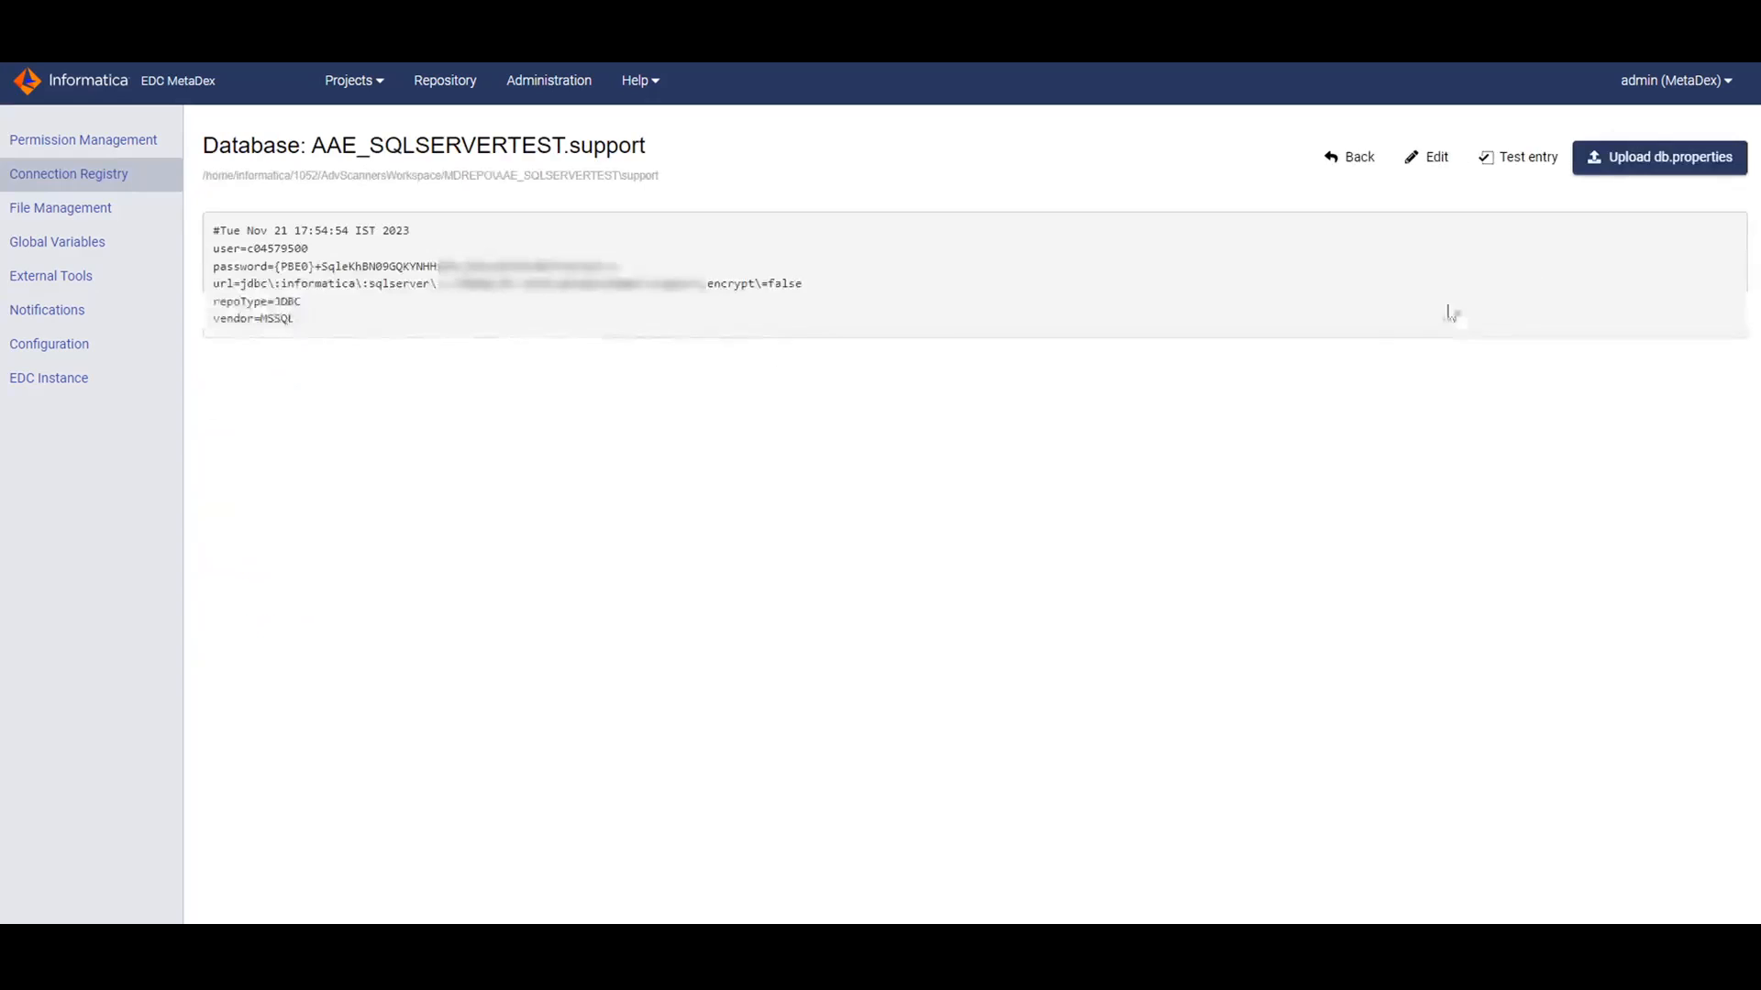
click(1526, 162)
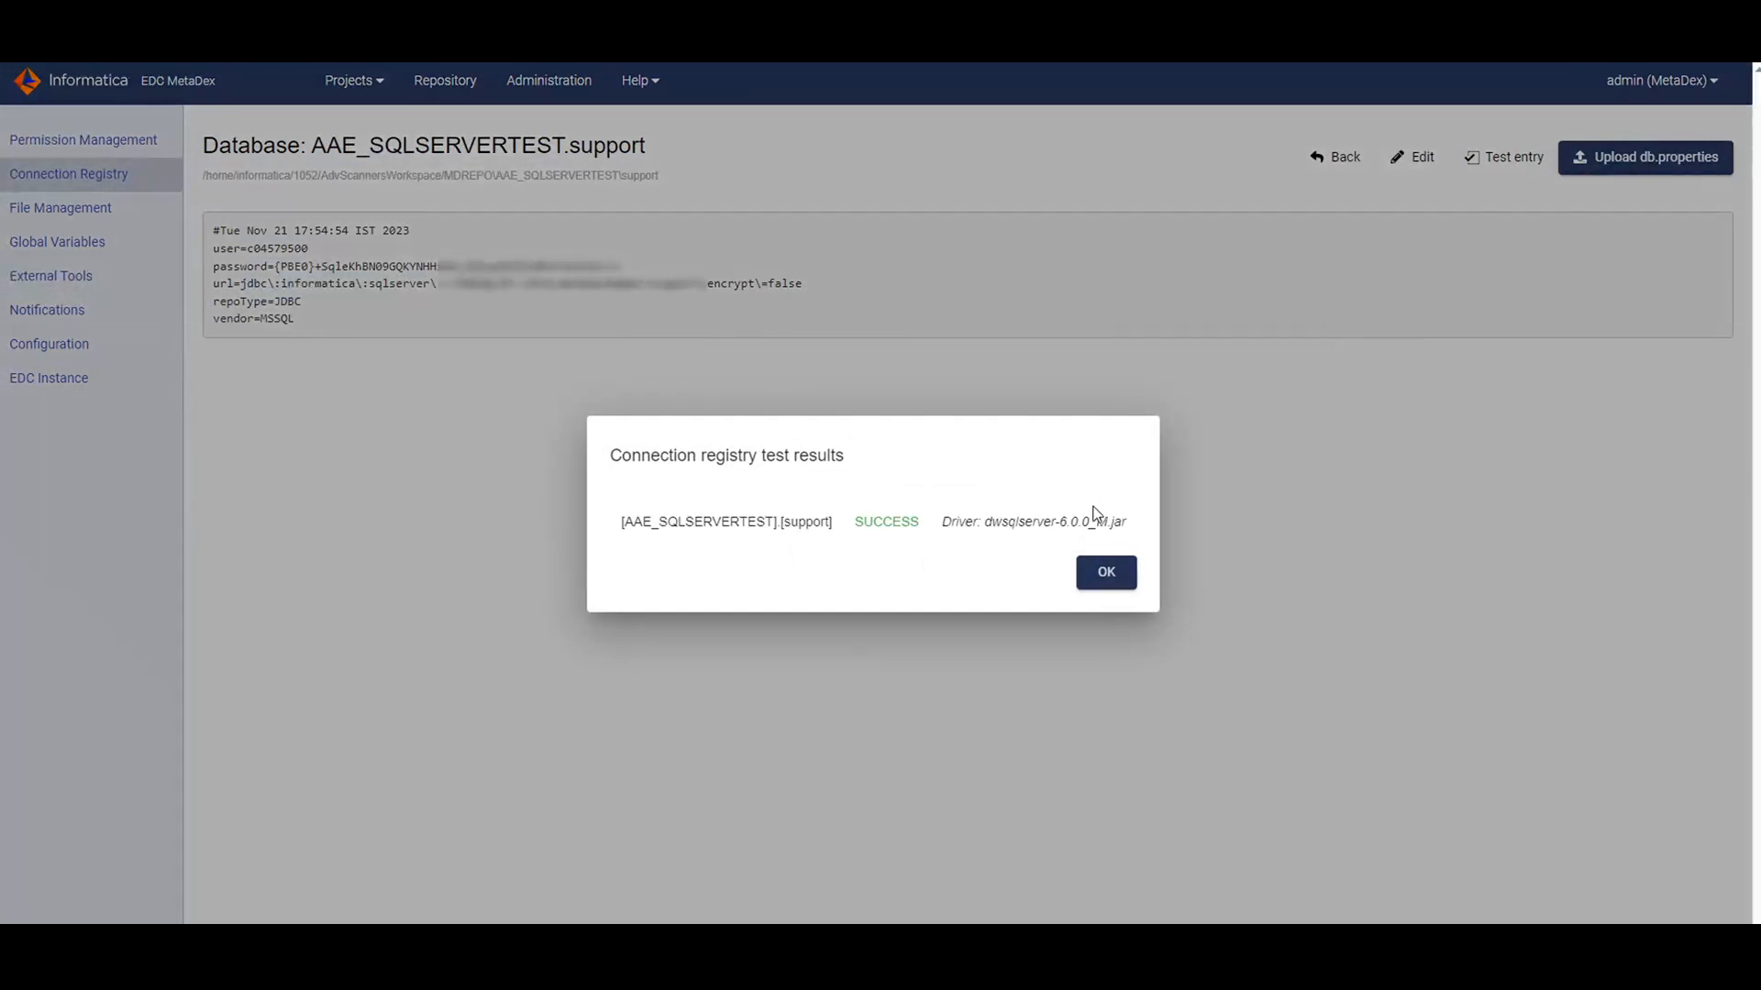
drag(940, 521, 1128, 530)
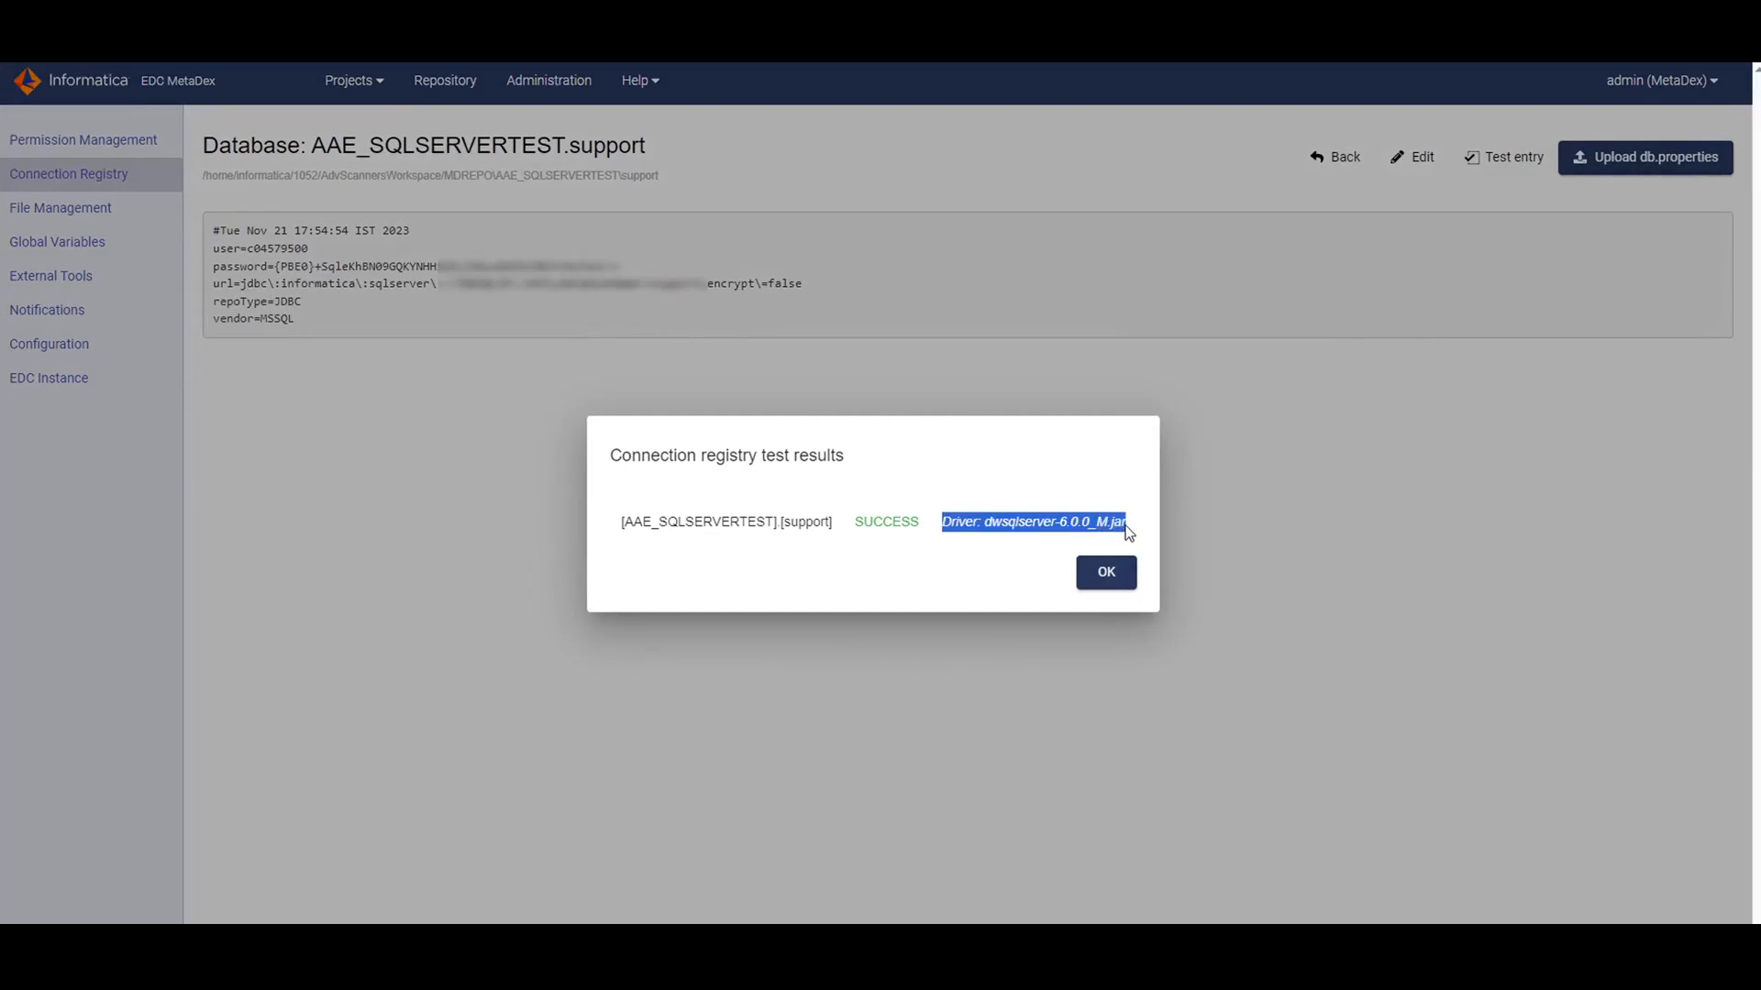
click(1105, 574)
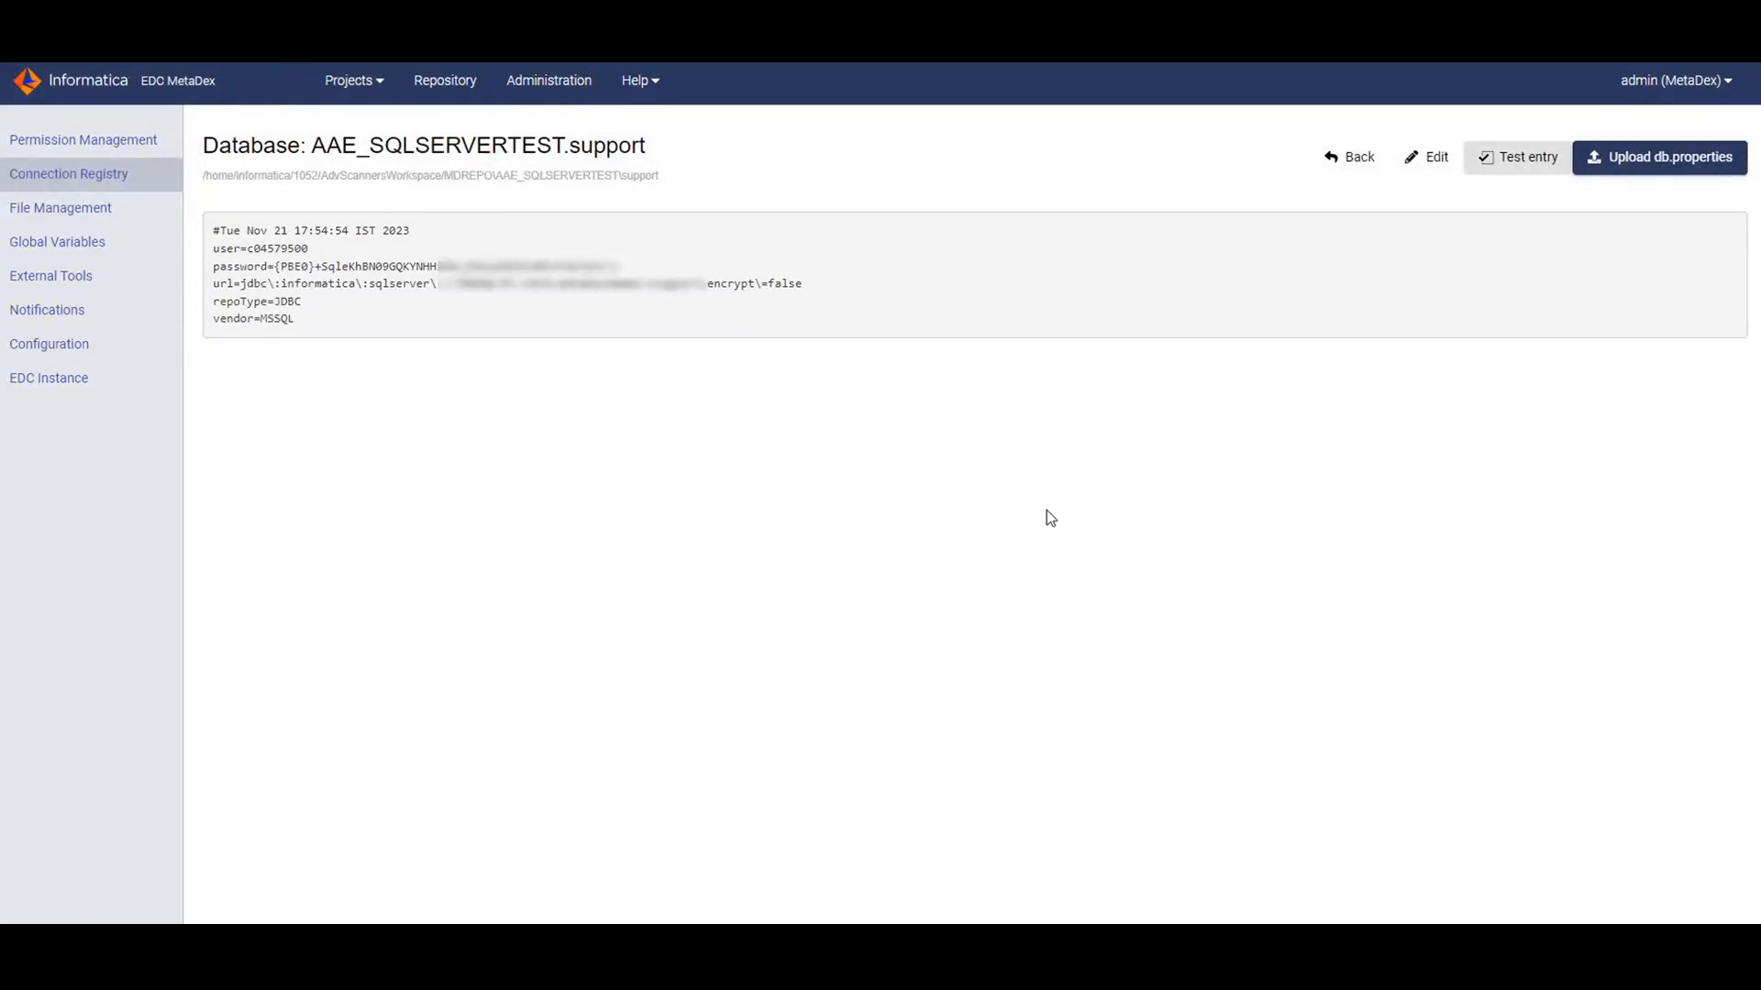
Remove 'informatica' and the extra backslash from the support entry's Url, then save.
click(1433, 171)
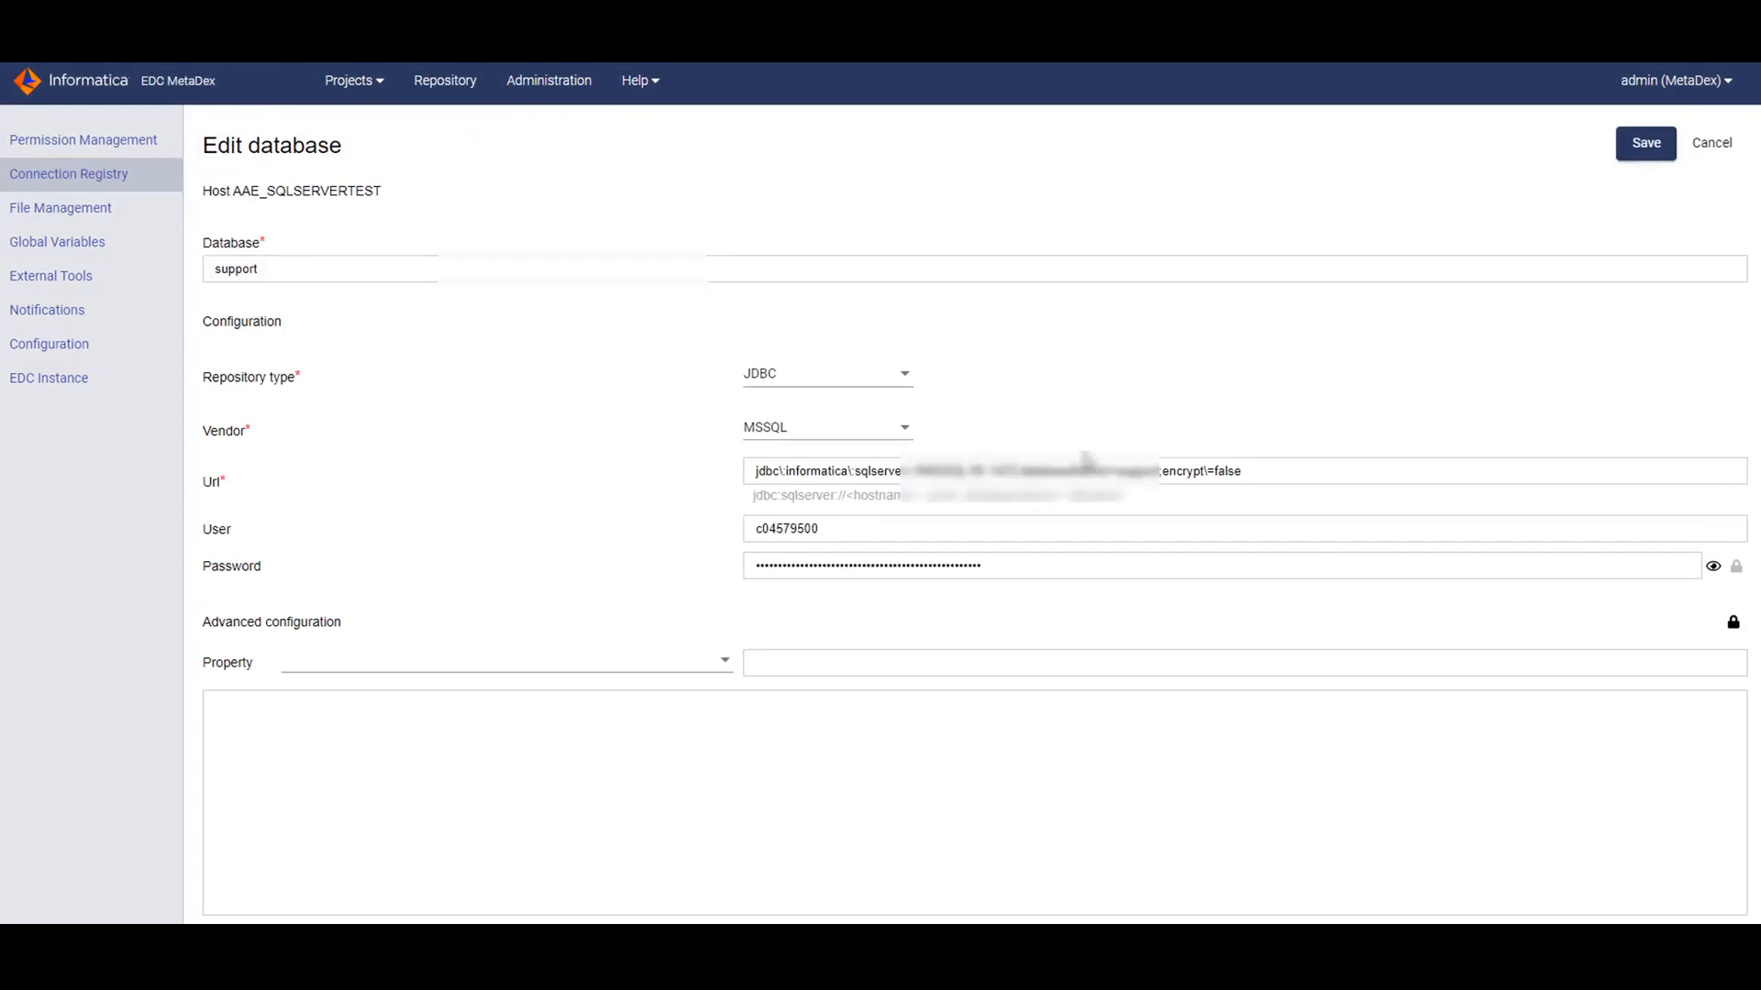
double_click(833, 472)
key(BackSpace)
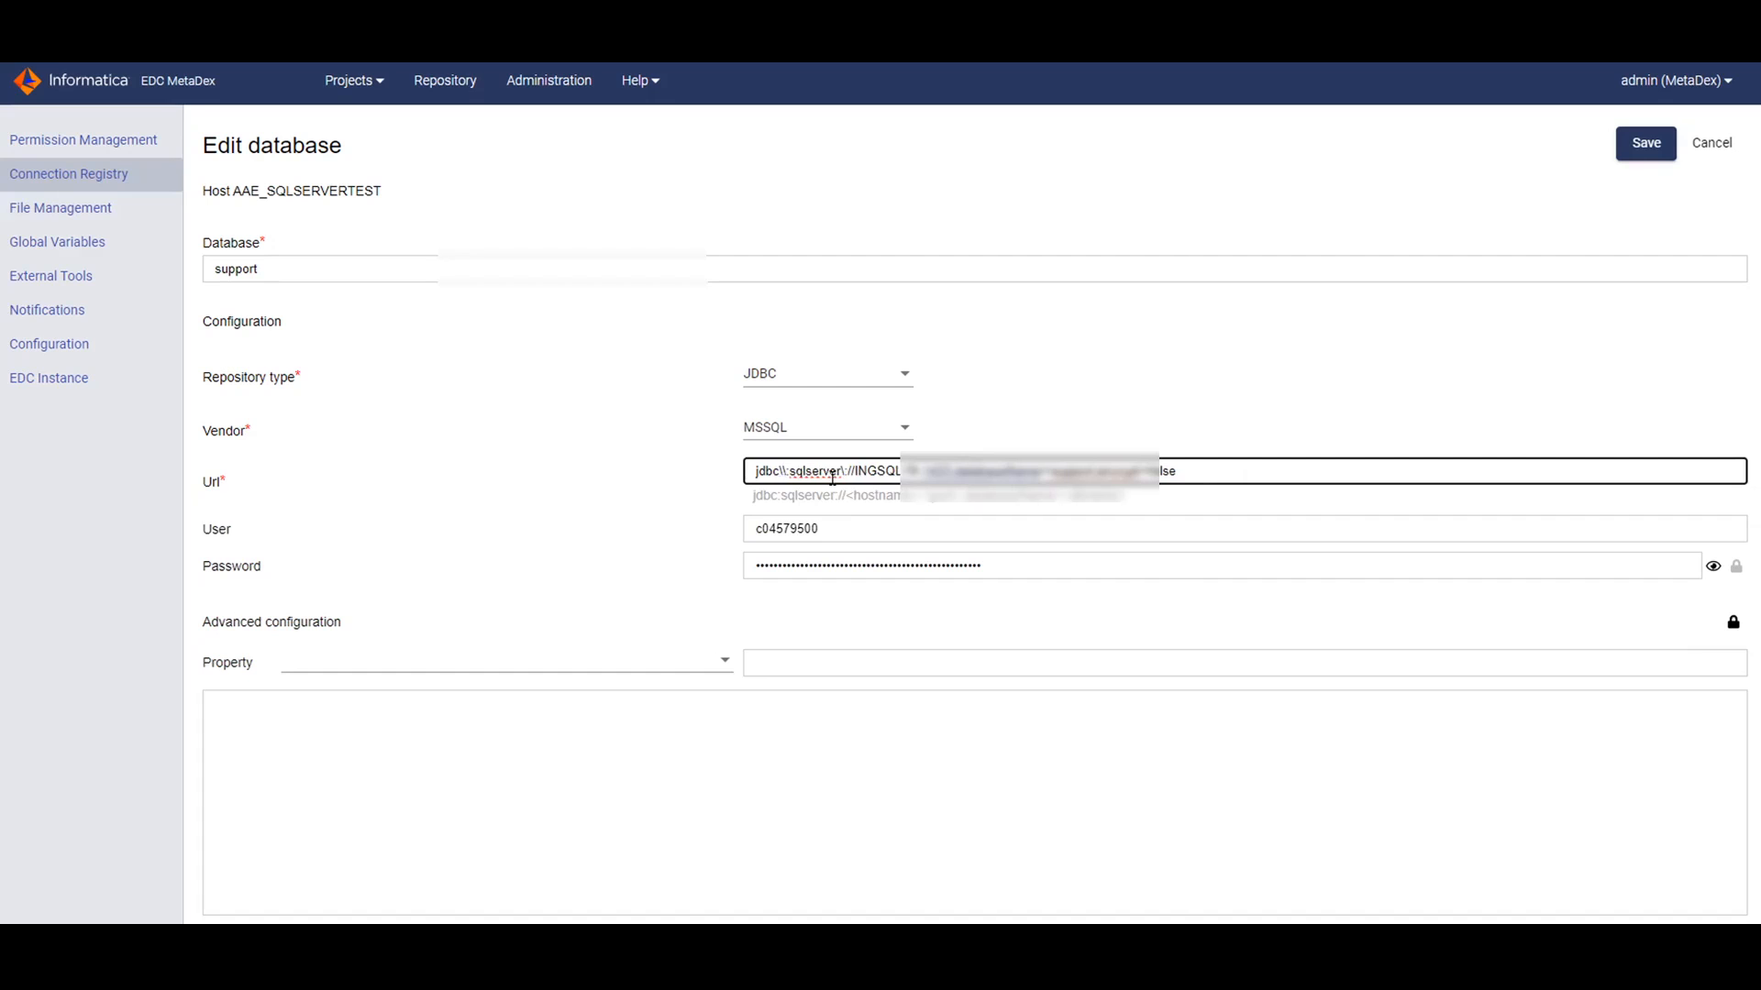
key(BackSpace)
click(1646, 145)
Confirm the updated entry still tests SUCCESS, then return to the host list.
click(1526, 160)
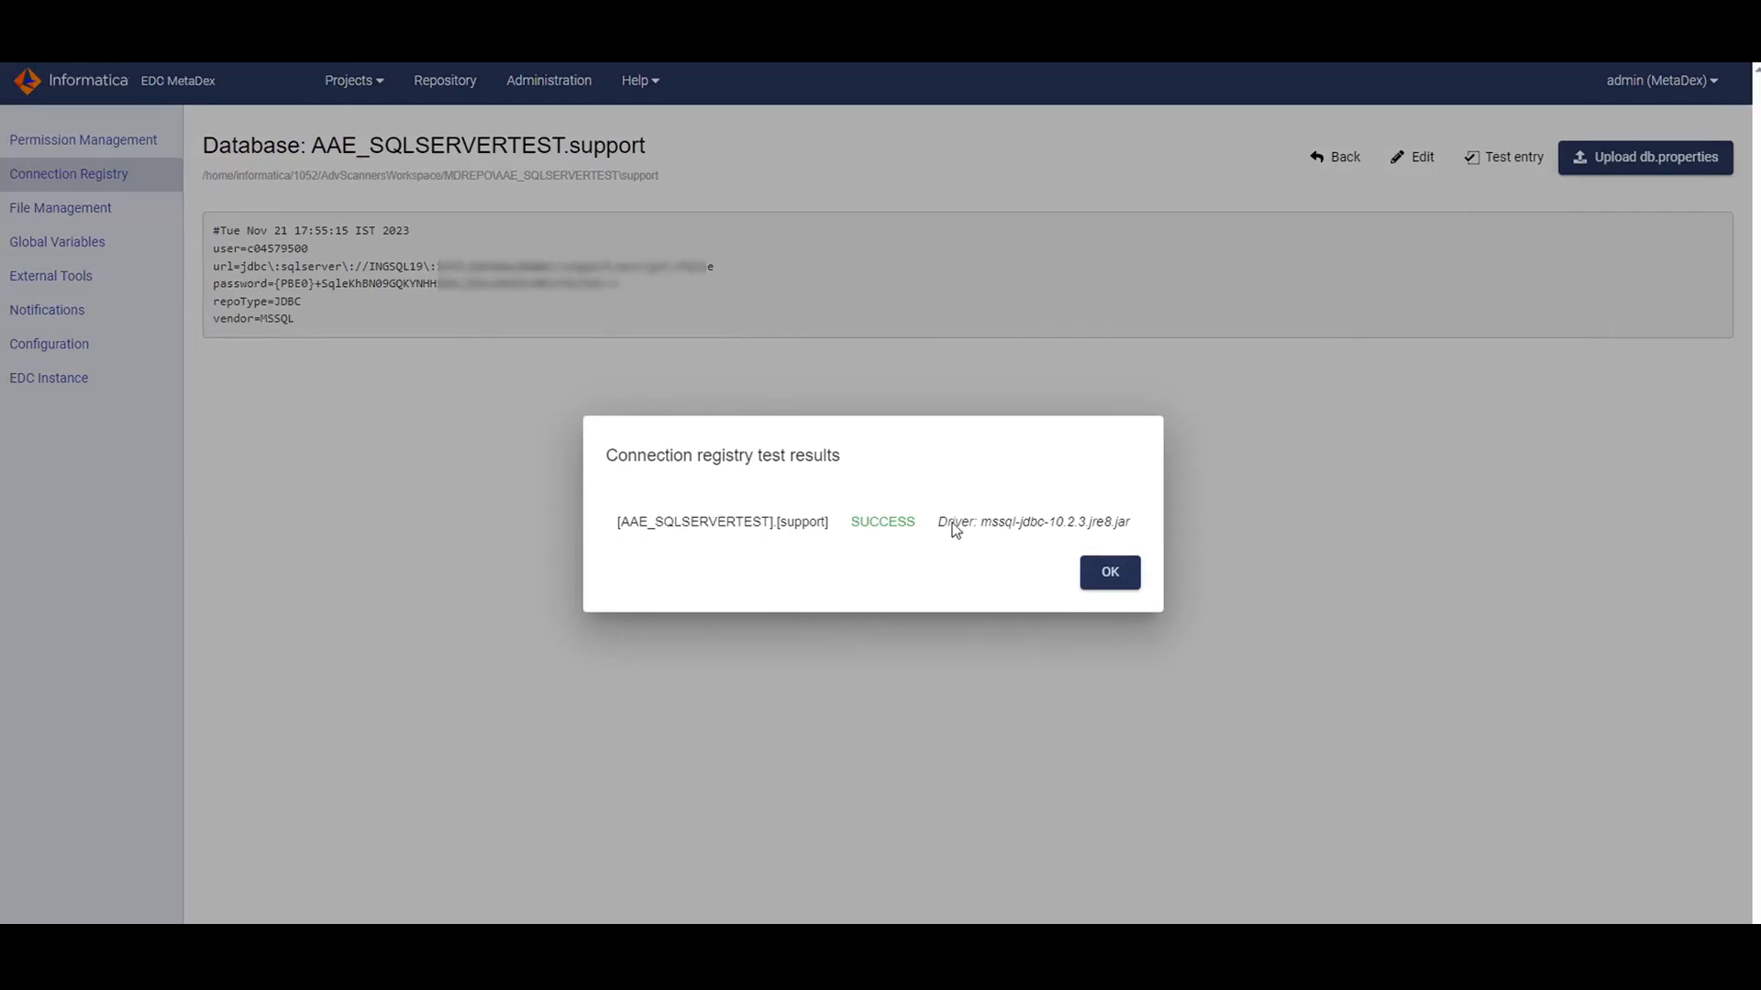
drag(939, 525, 1131, 523)
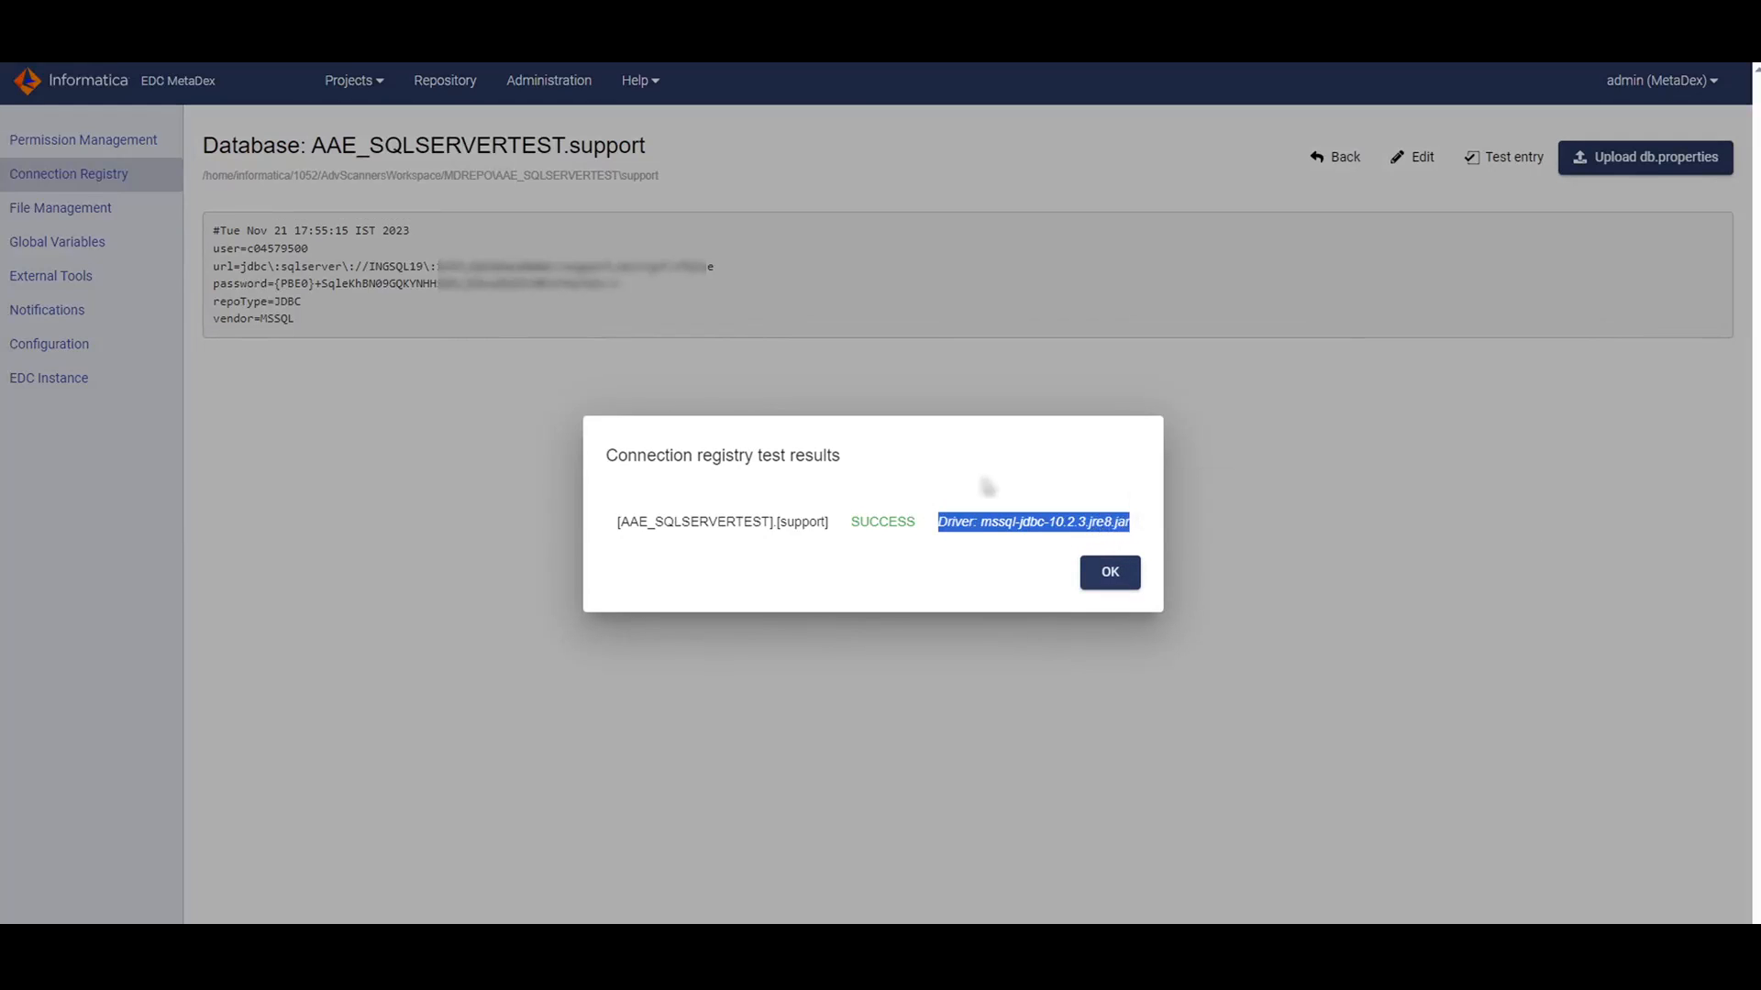
click(1010, 480)
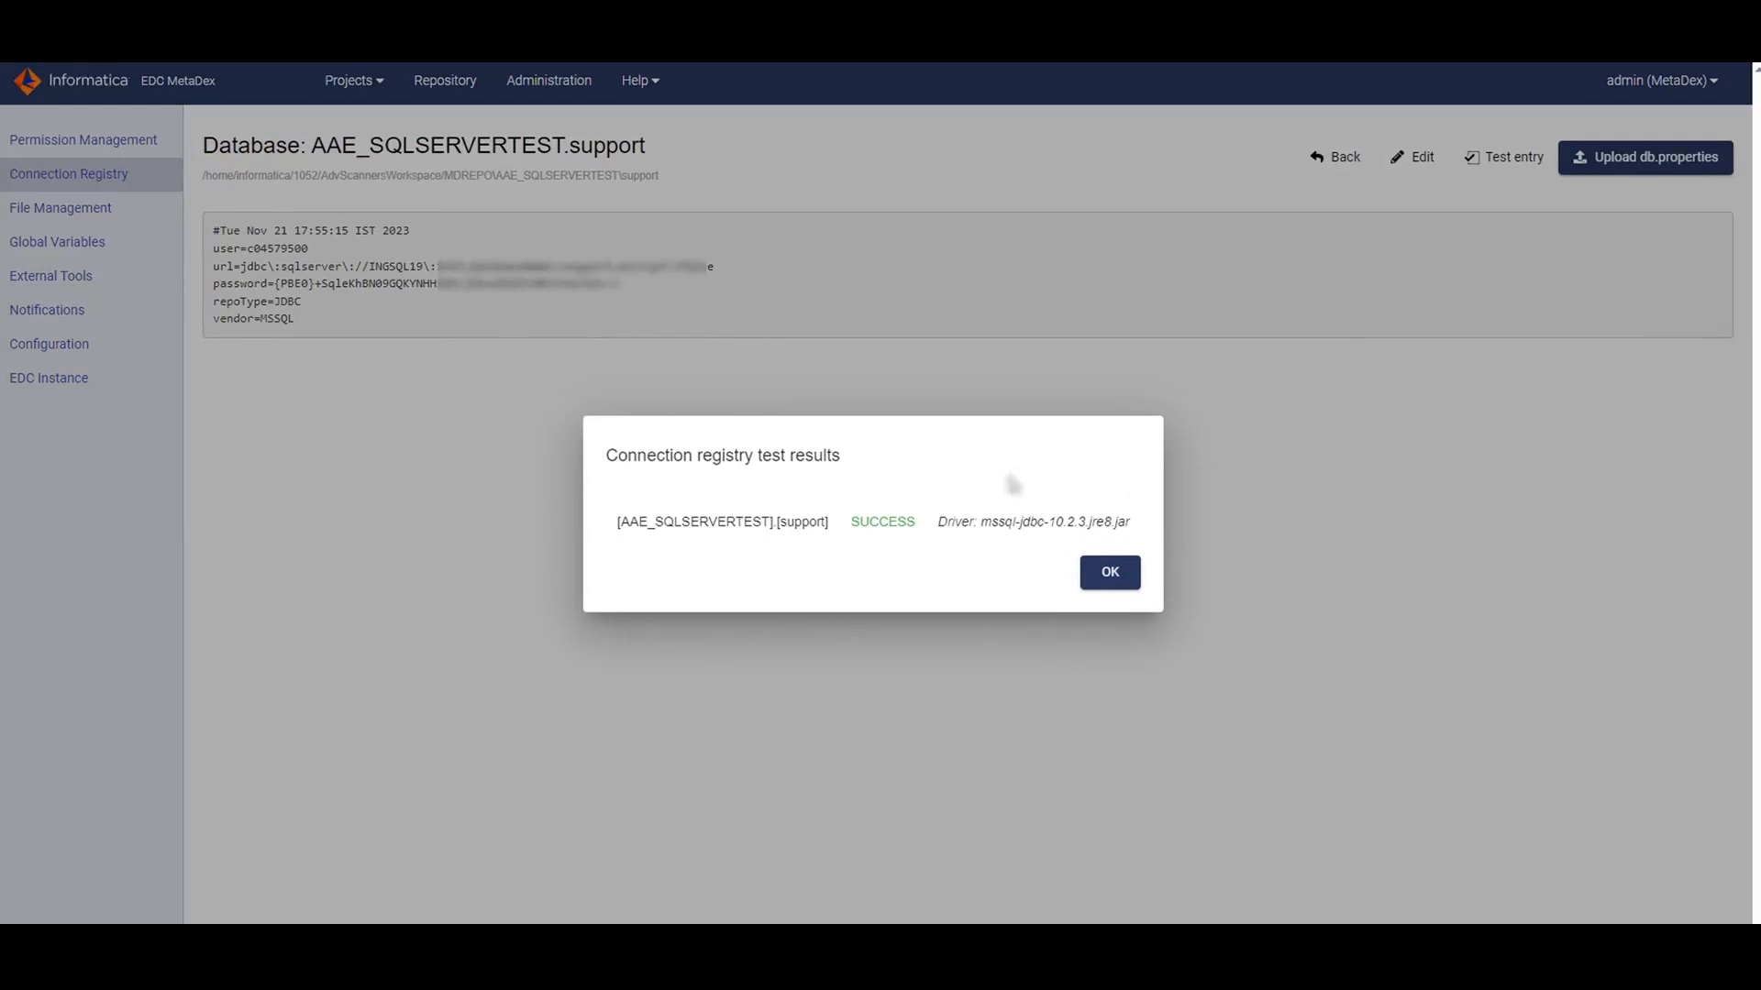
click(1109, 573)
click(1428, 157)
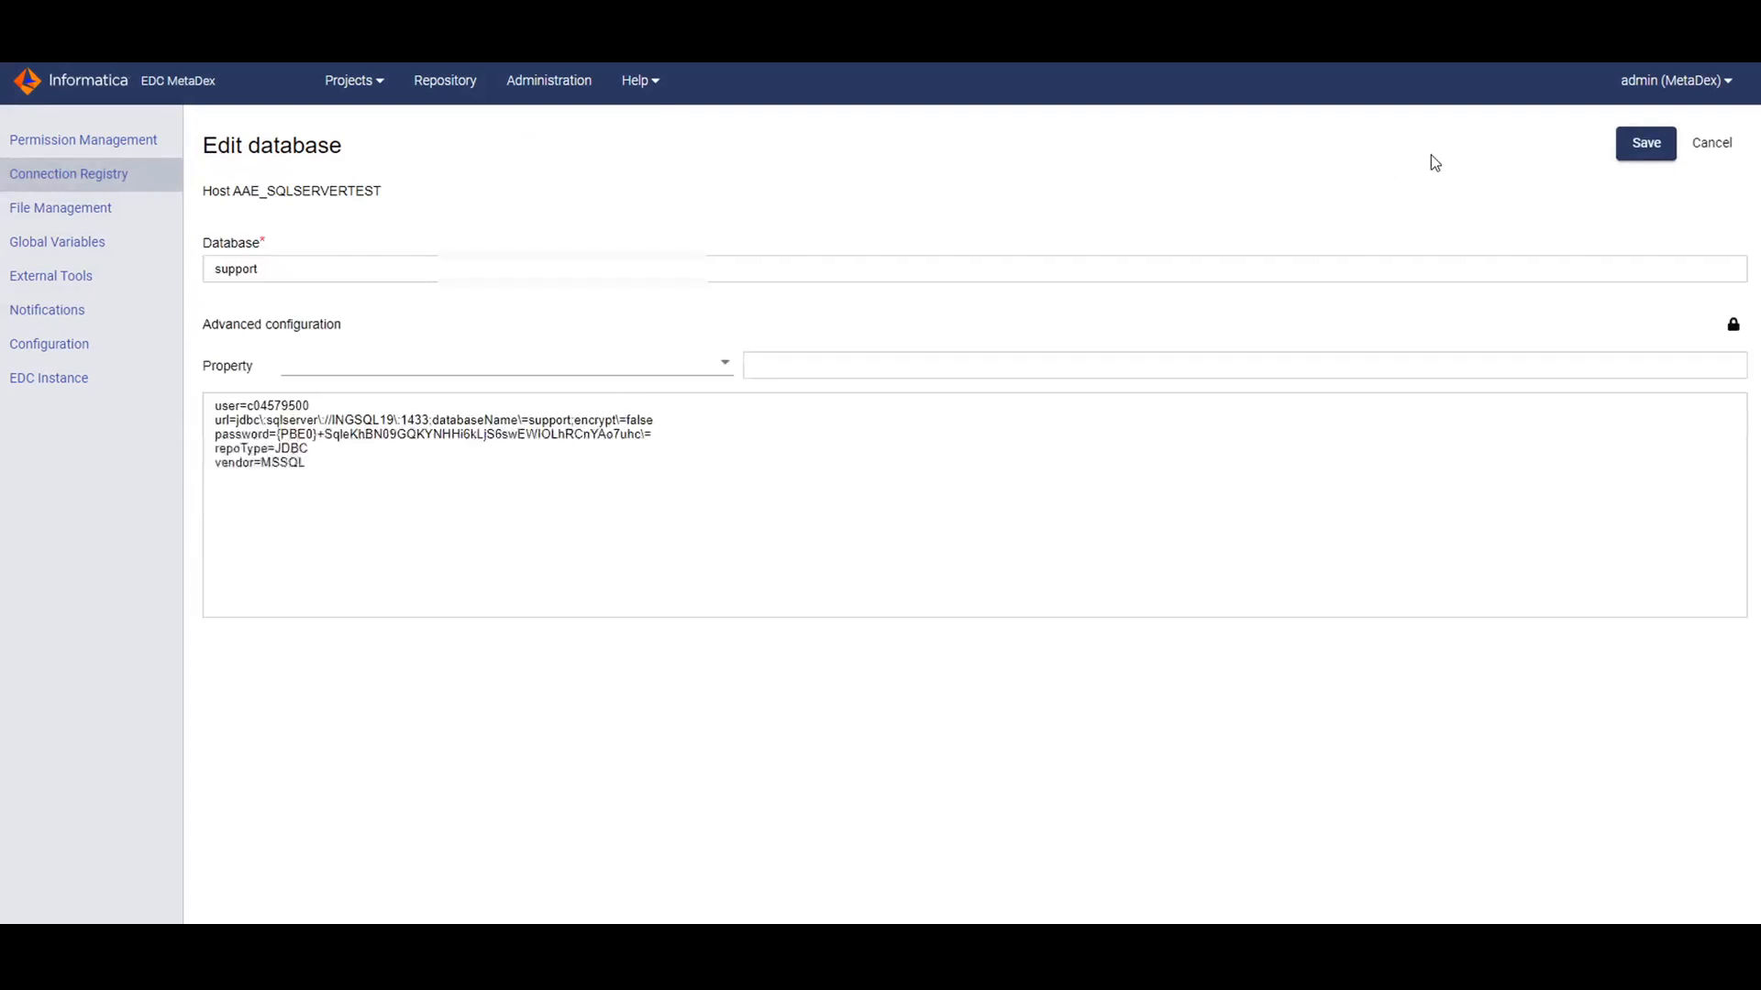
click(1713, 144)
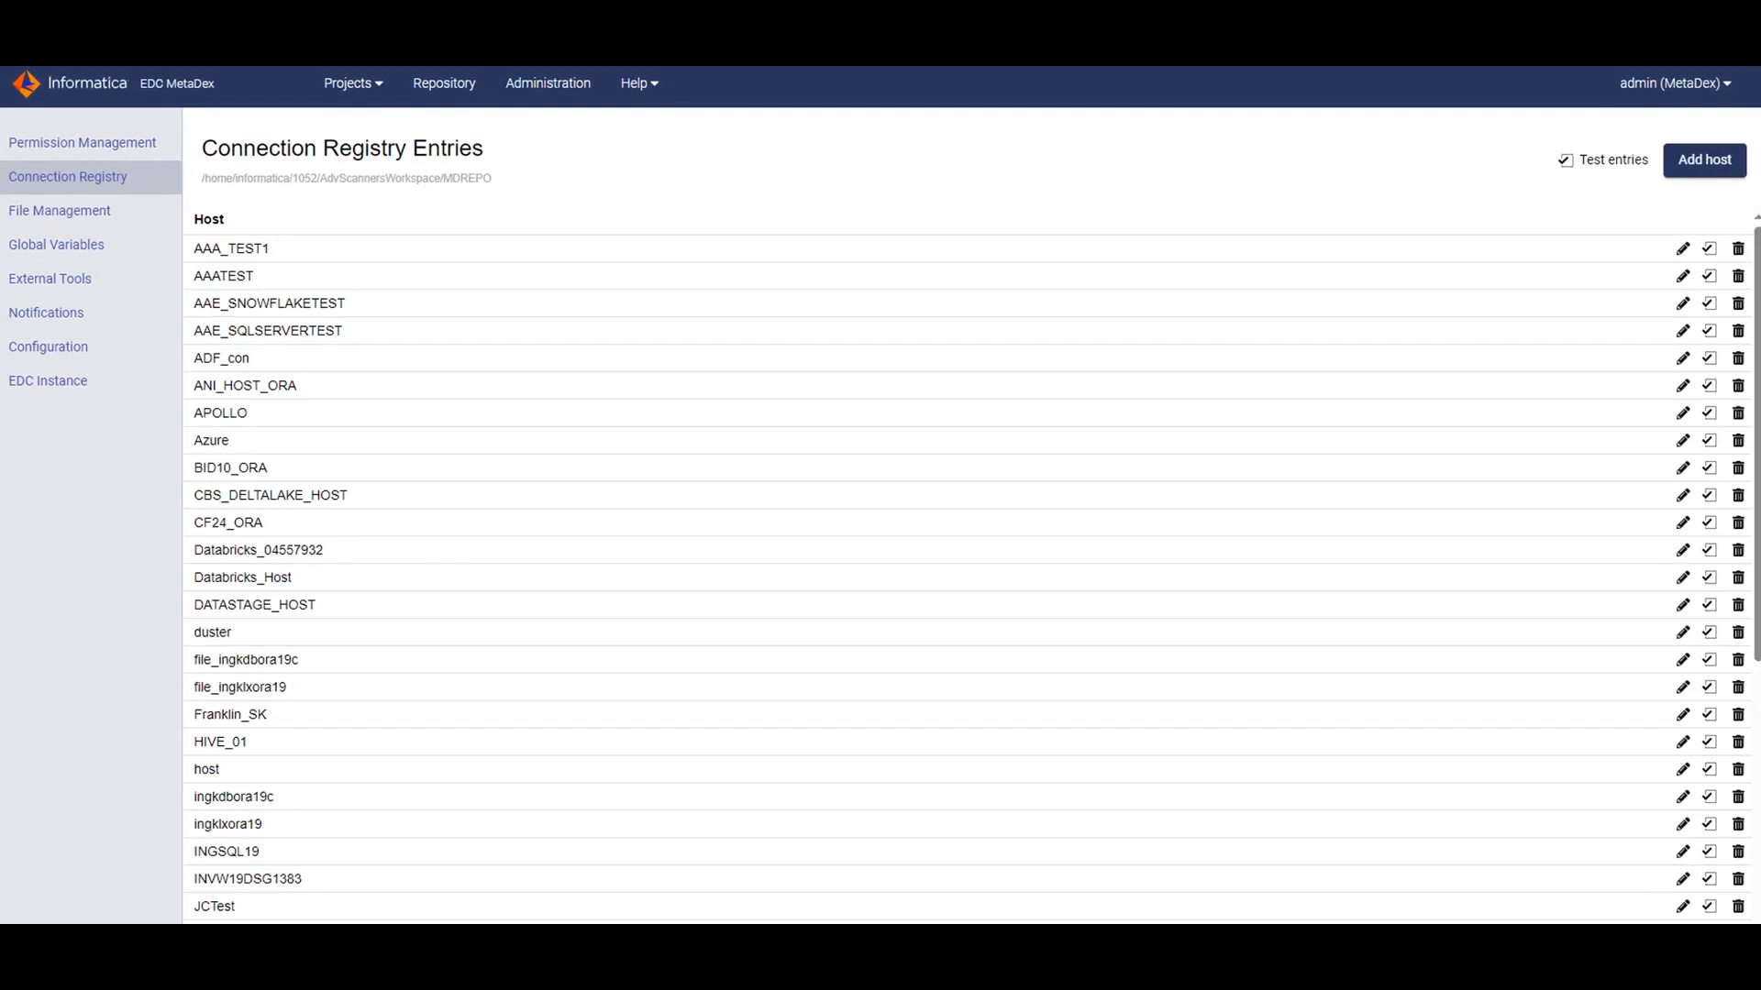
Open the AAE_SNOWFLAKETEST GCS entry, check its jdbc:snowflake Url, and save it.
click(311, 305)
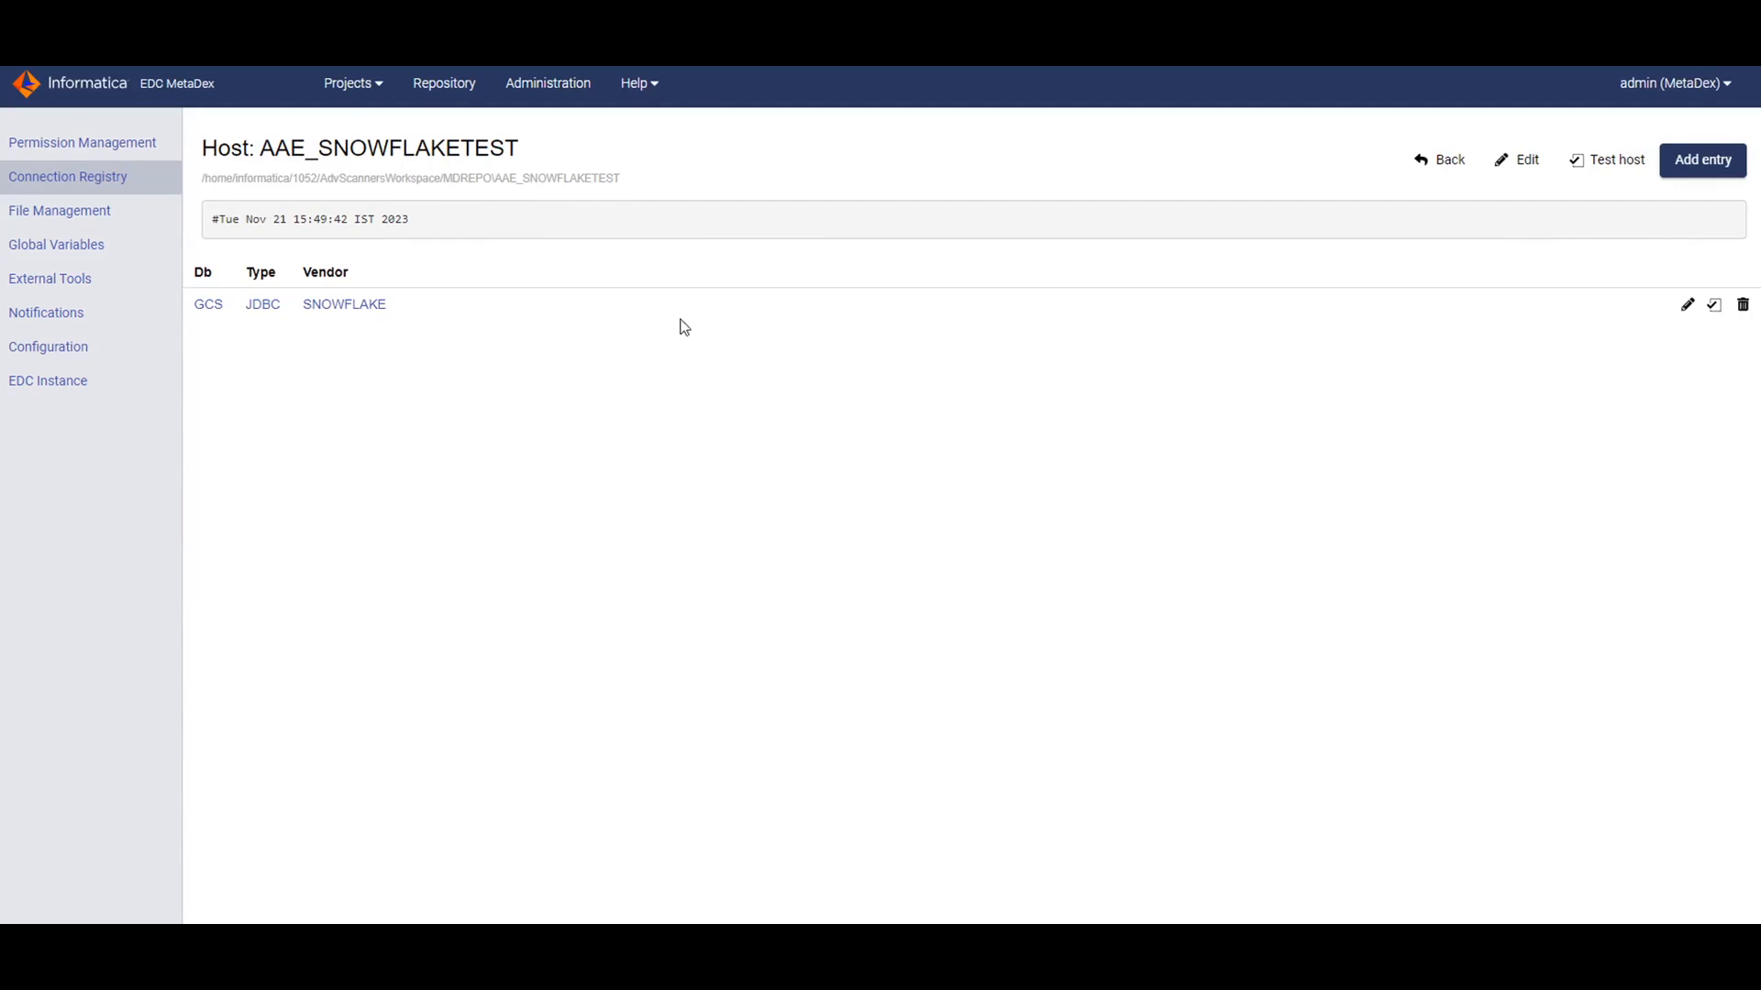
click(210, 306)
click(1435, 163)
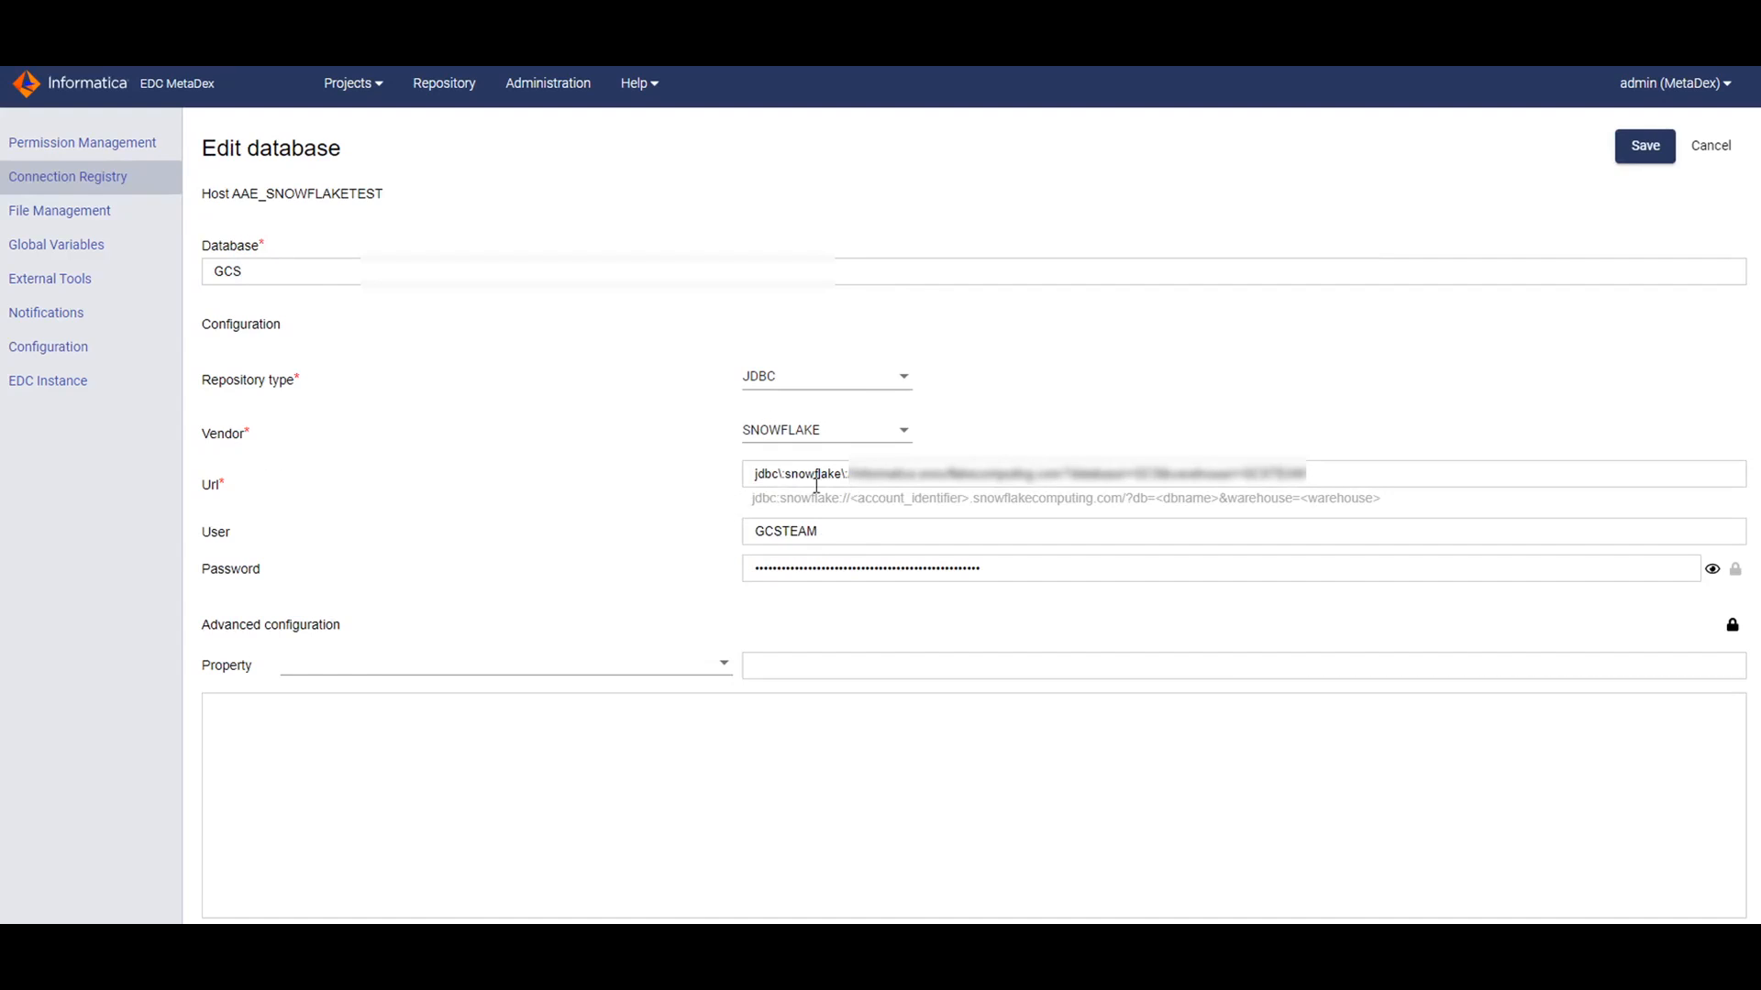
drag(754, 478, 848, 478)
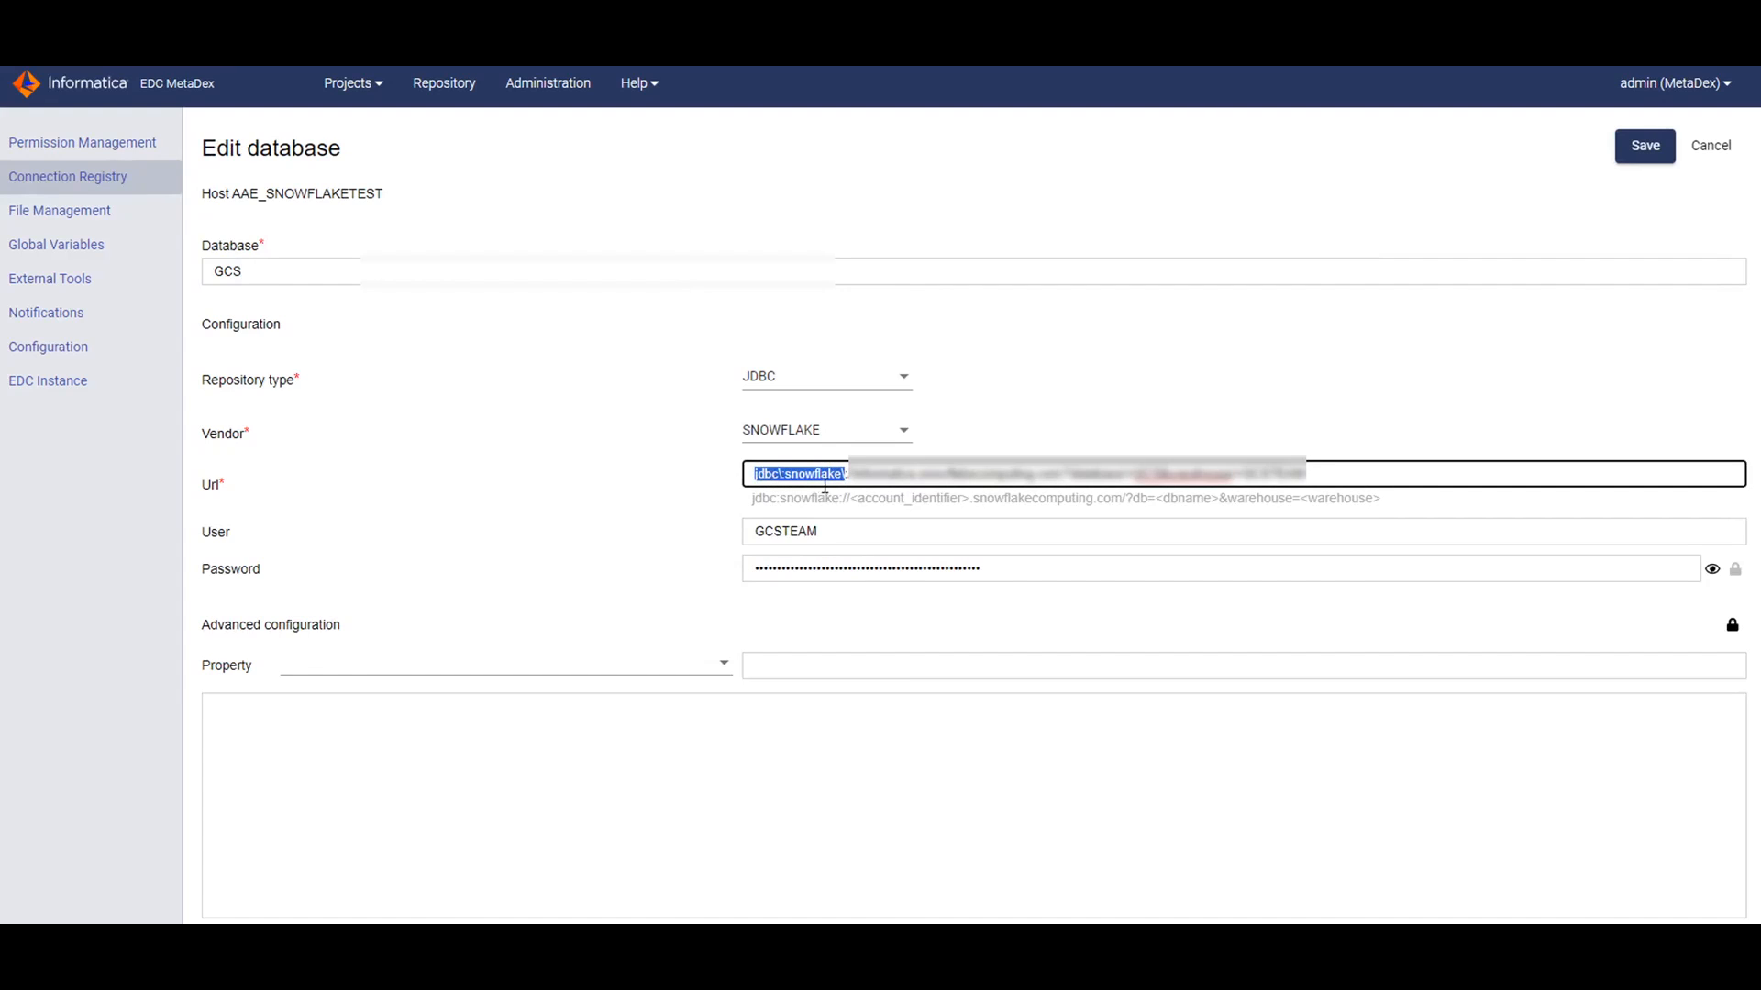
click(641, 497)
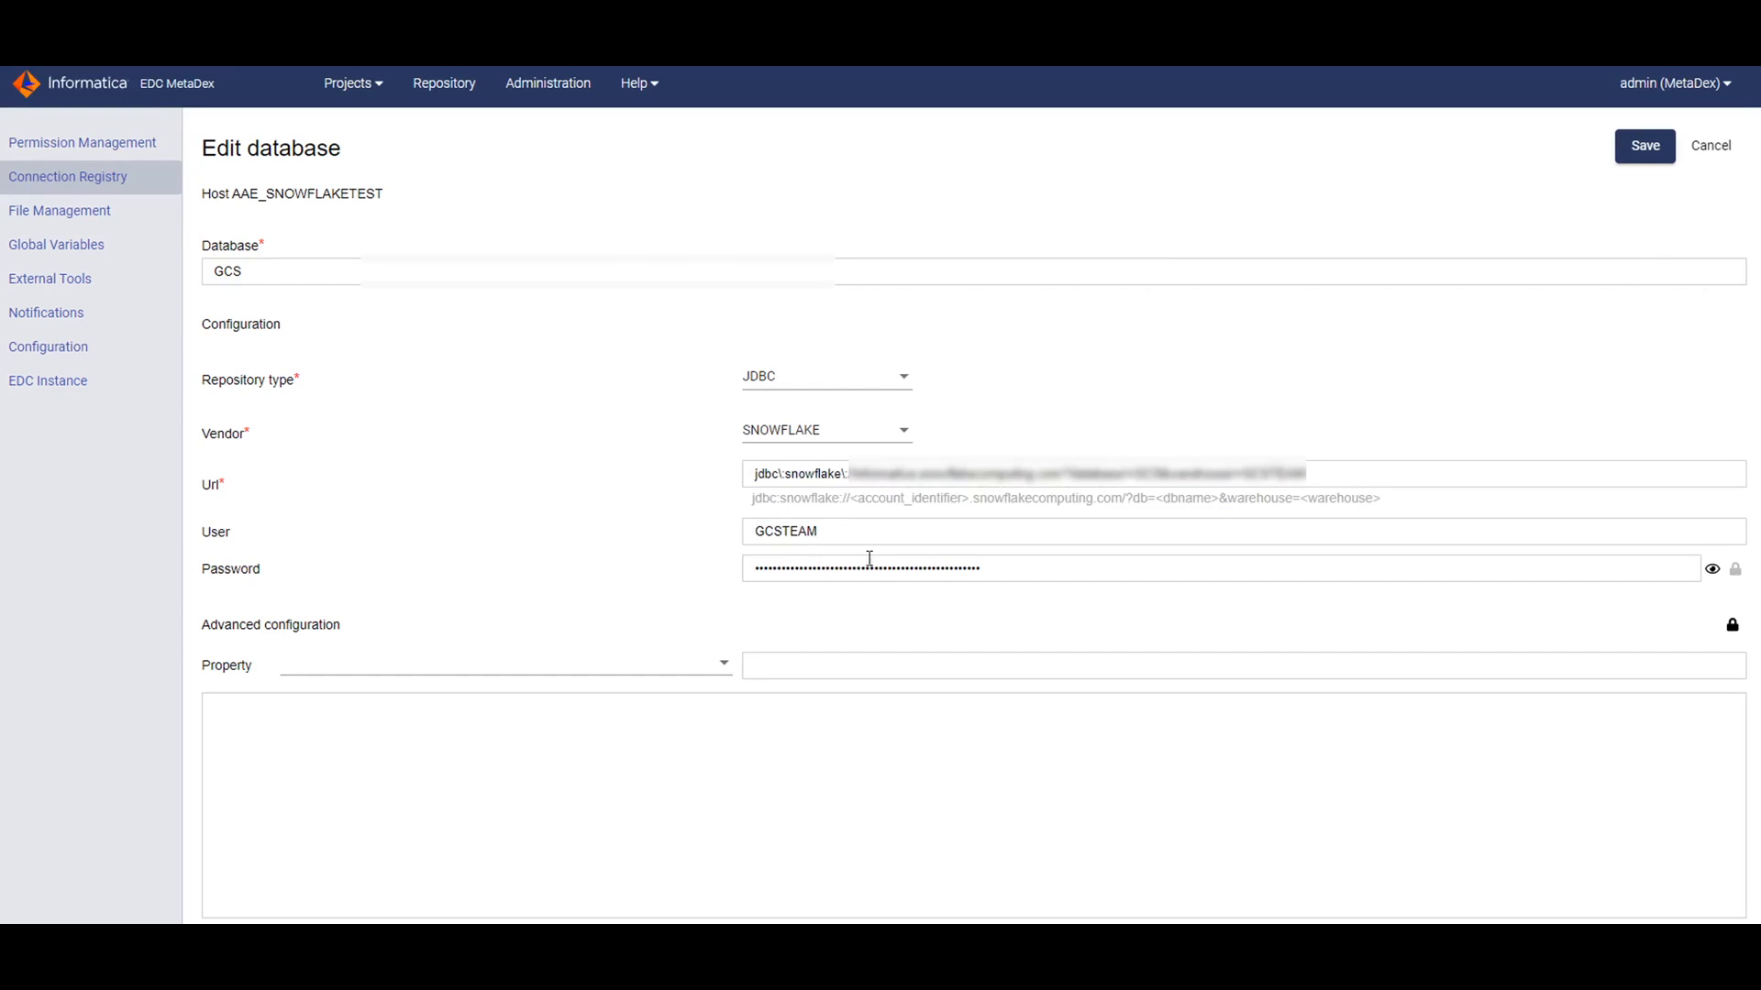
click(1643, 149)
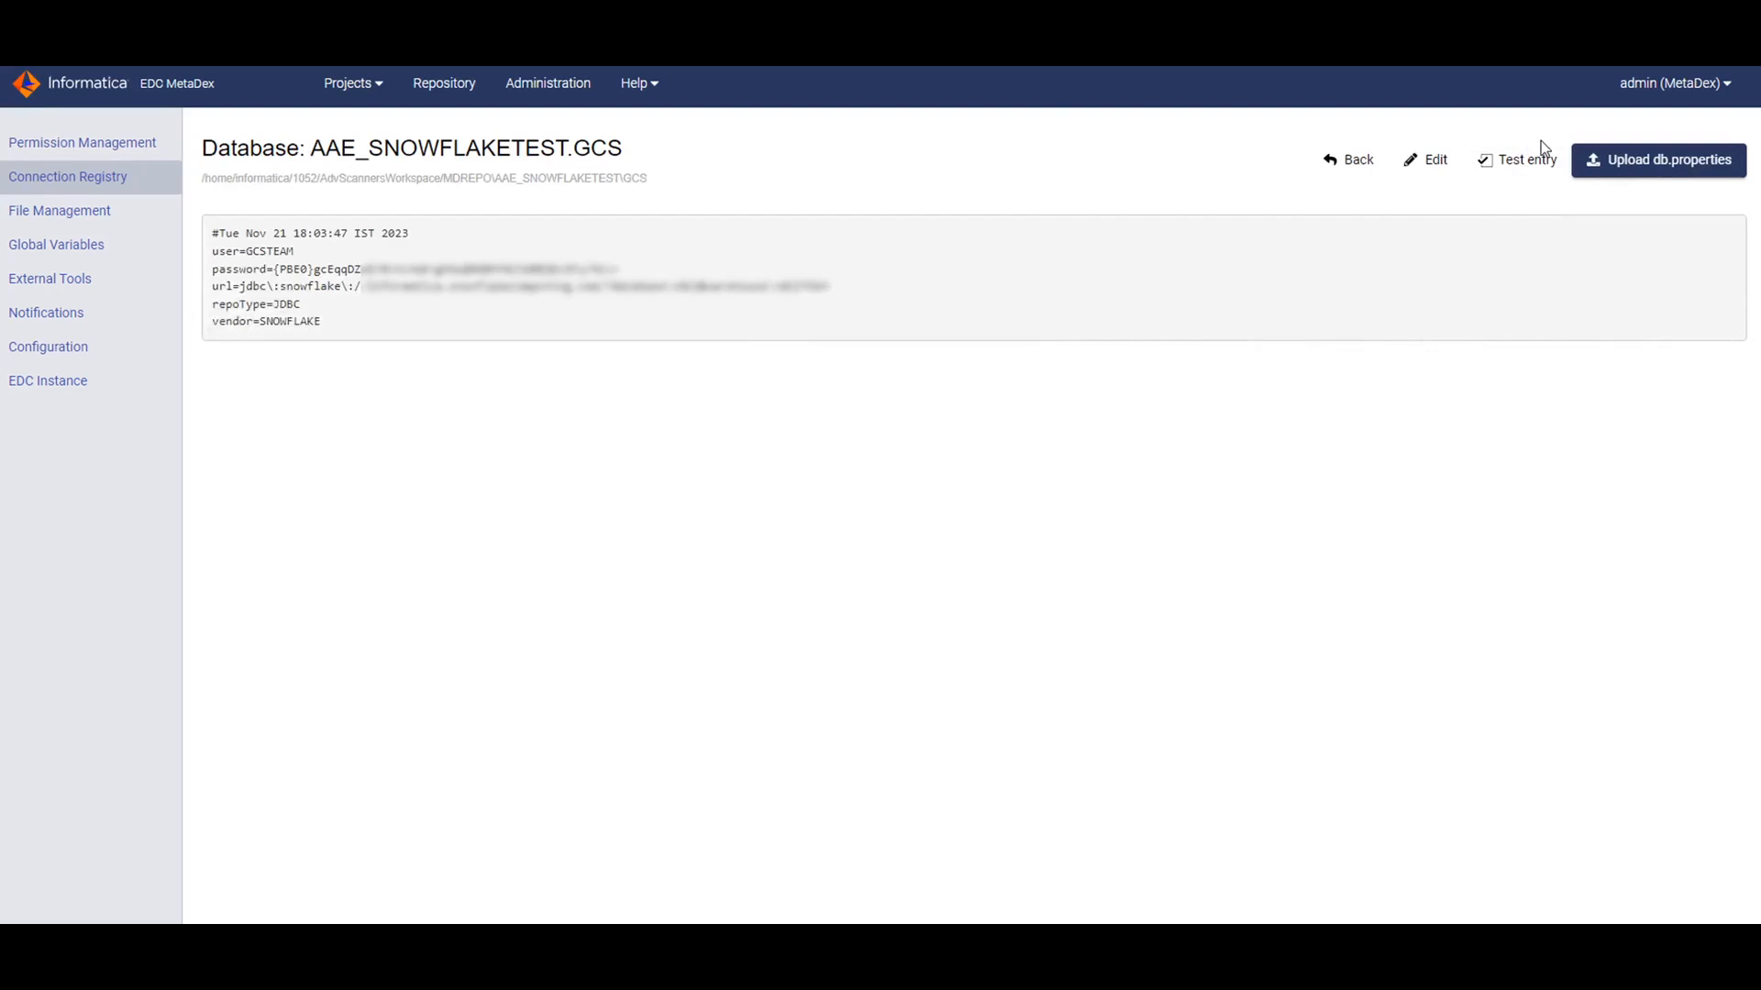
Test the GCS entry and confirm SUCCESS with driver snowflake-jdbc-3.14.0.jar.
click(1535, 165)
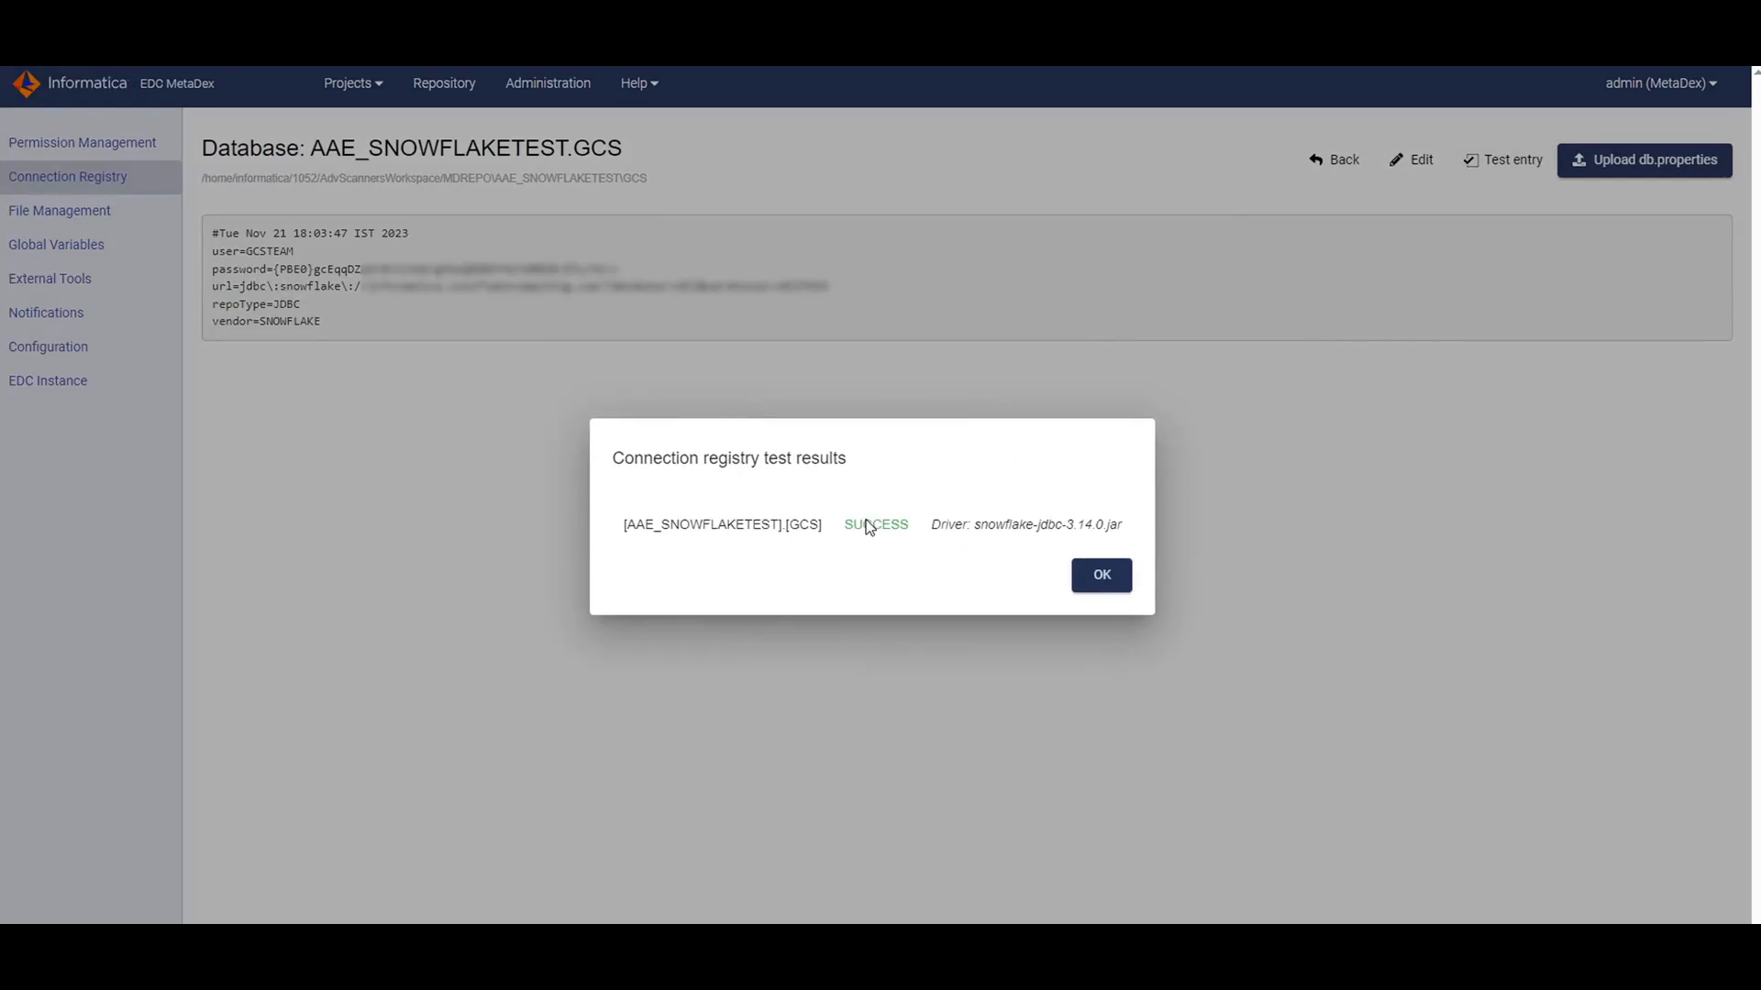
drag(972, 535, 1126, 536)
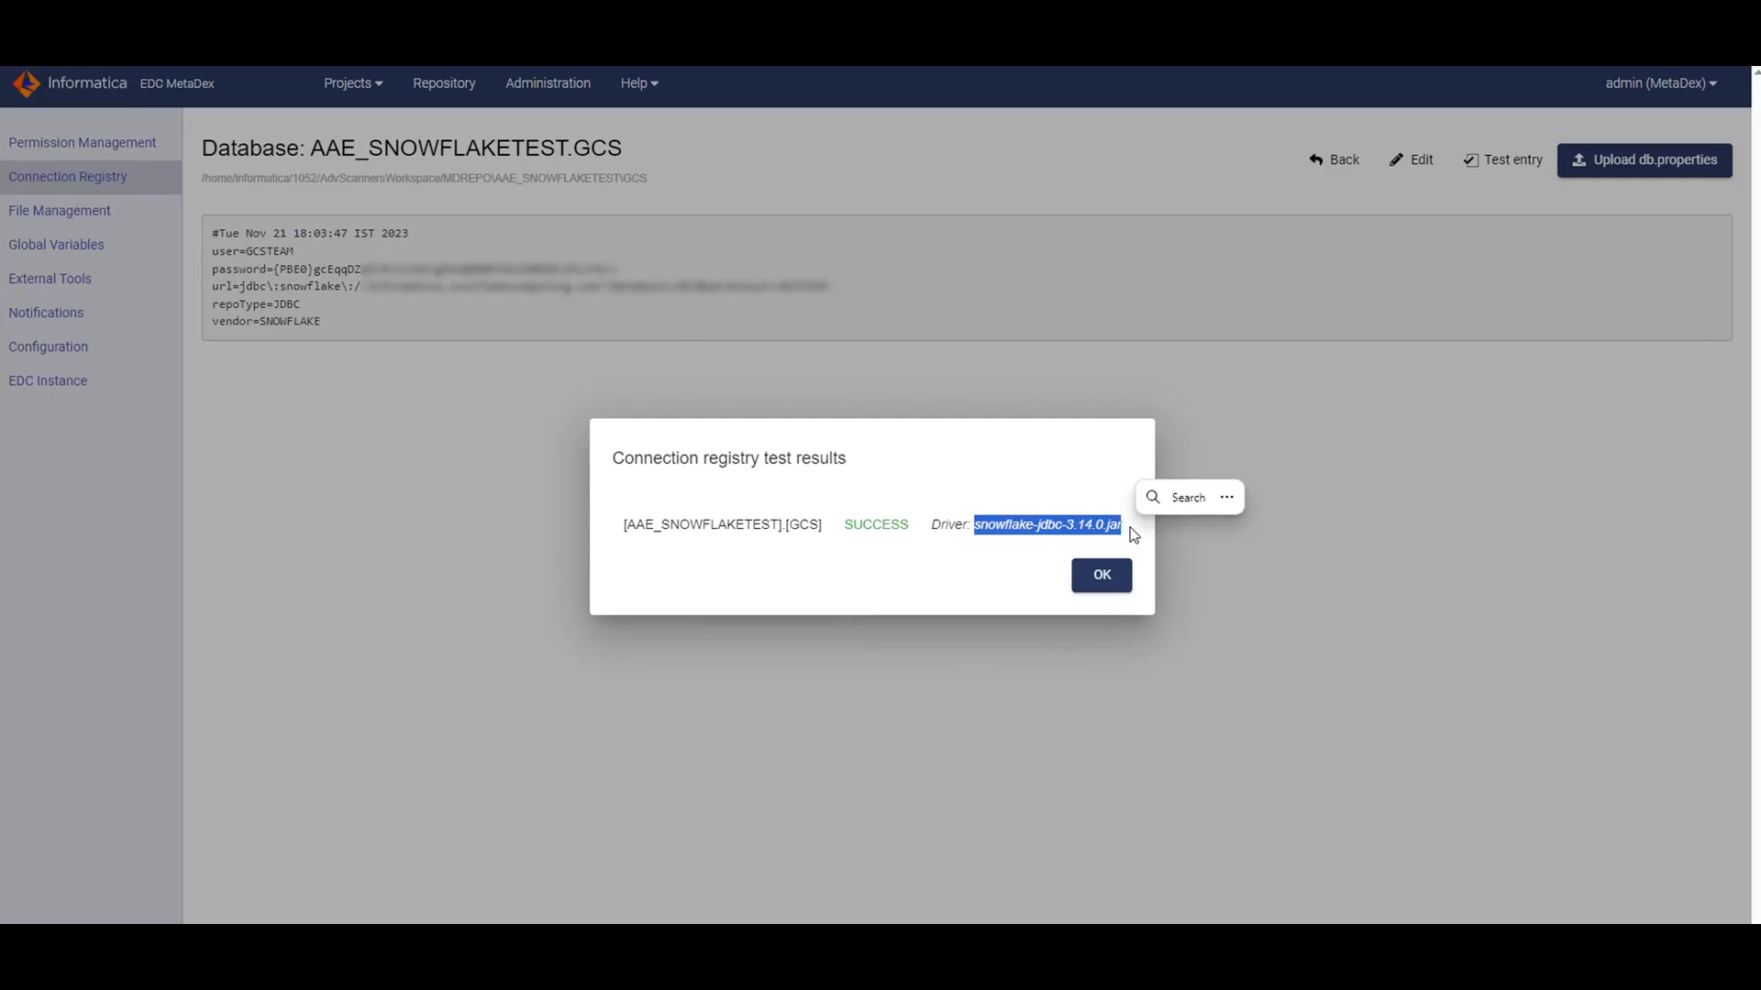
click(954, 541)
double_click(874, 524)
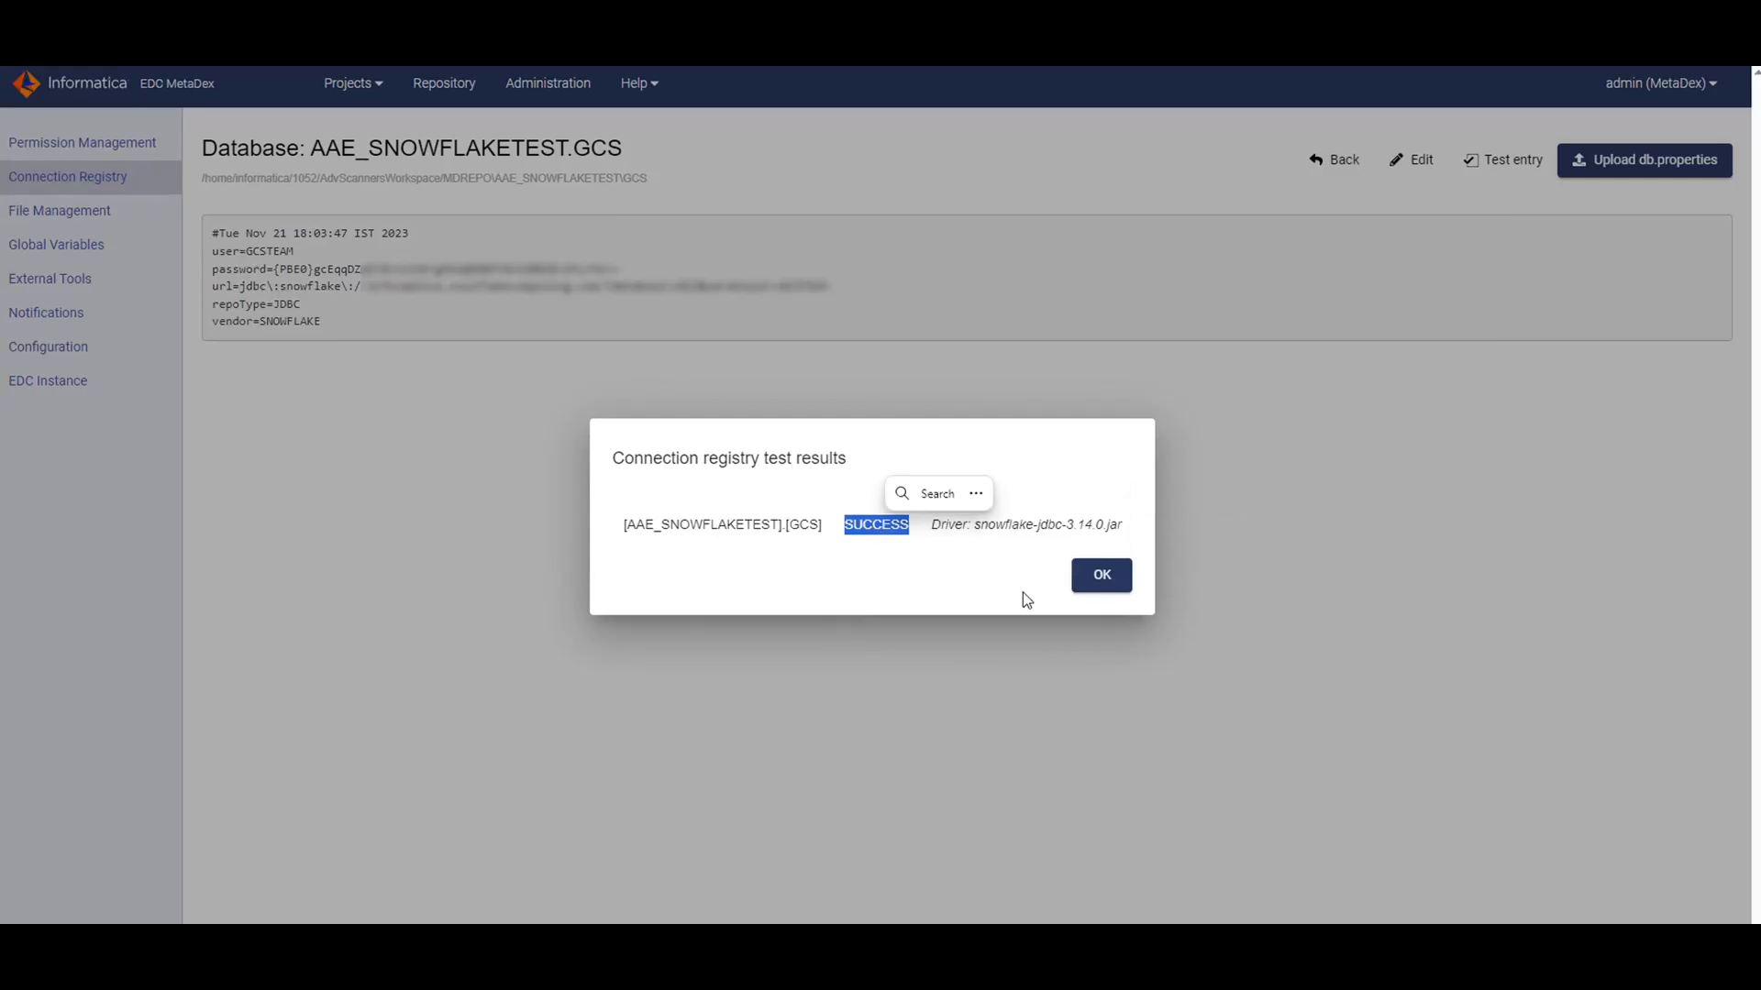
click(1110, 580)
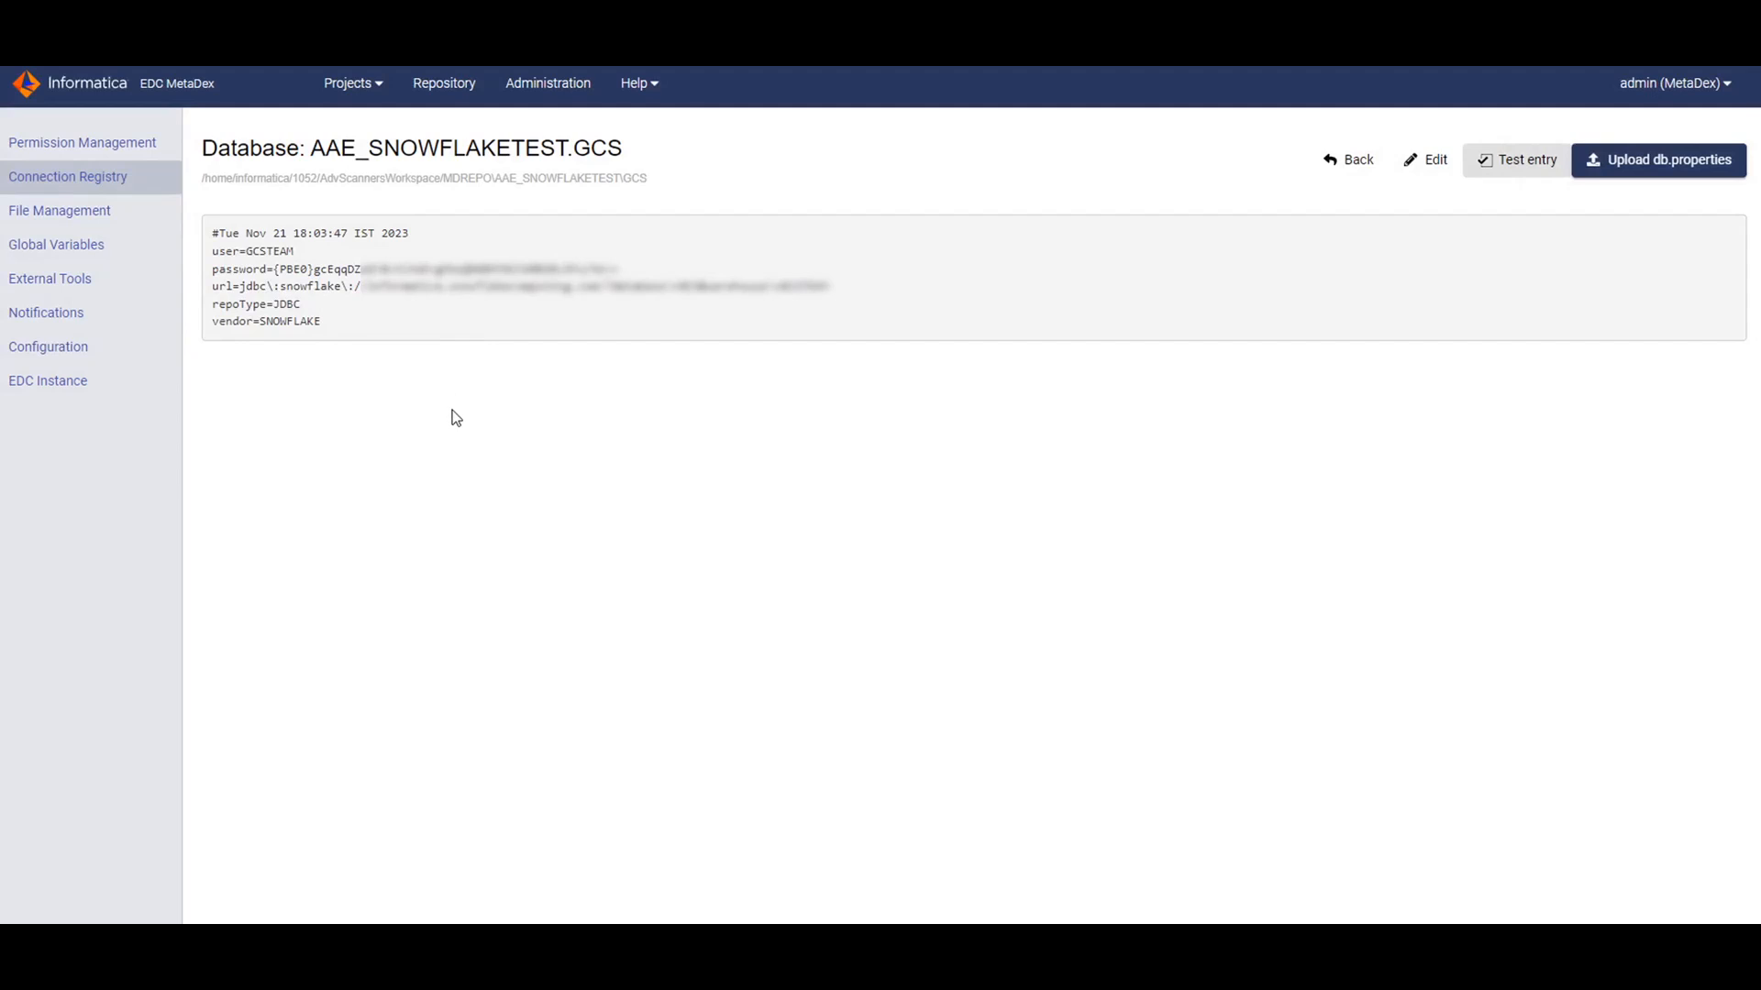